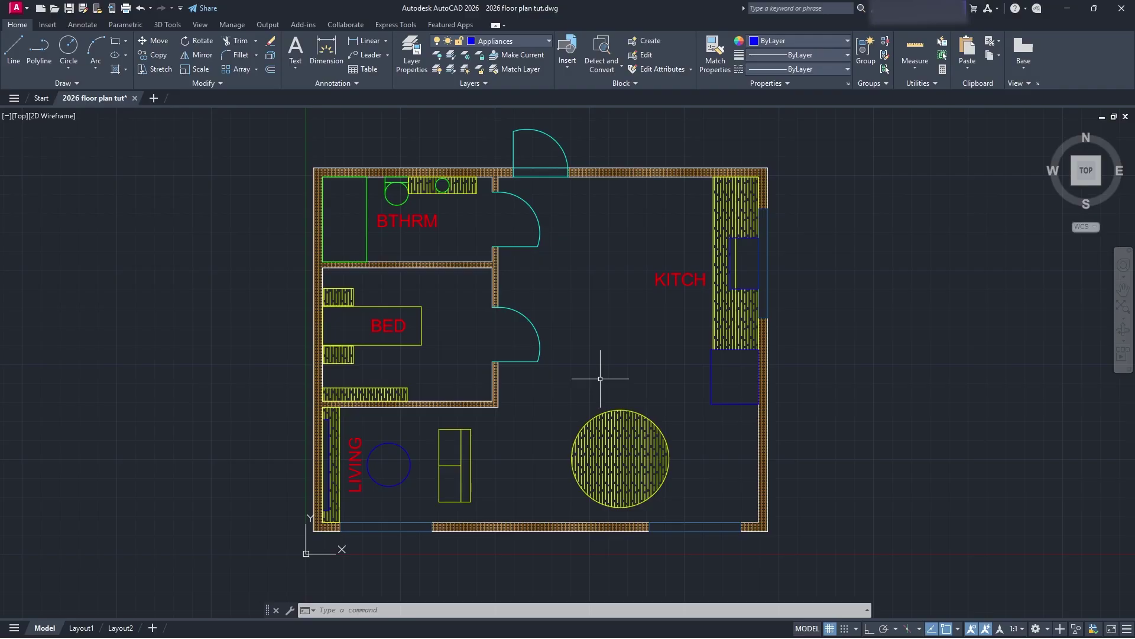
# Switch to the Layout1 tab and open its Page Setup Manager
pyautogui.click(80, 628)
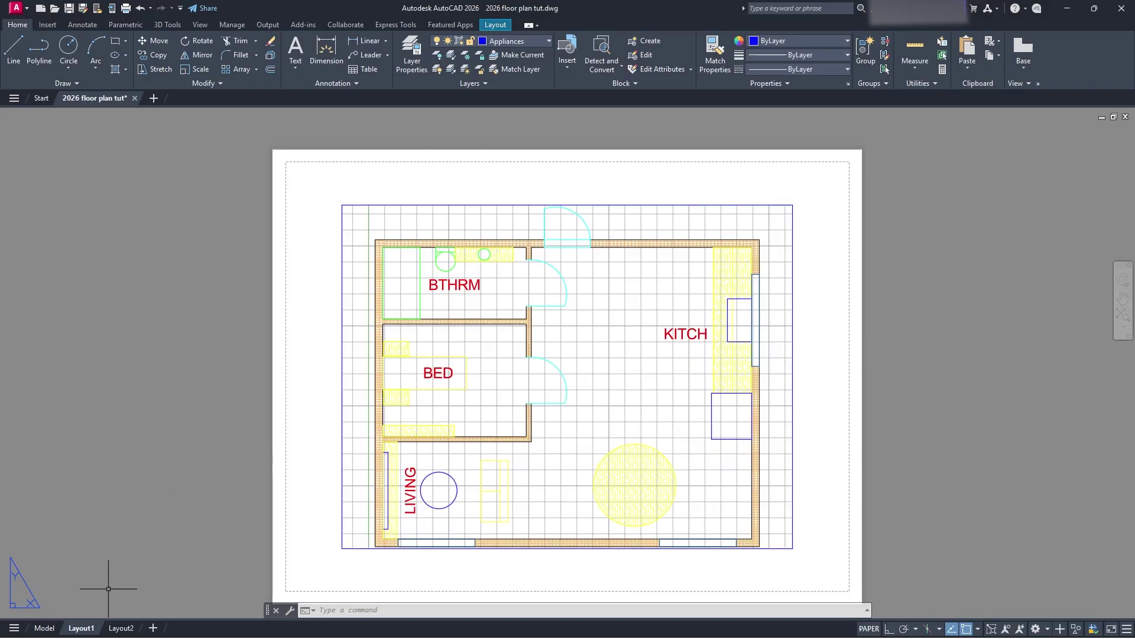
pyautogui.rightClick(76, 628)
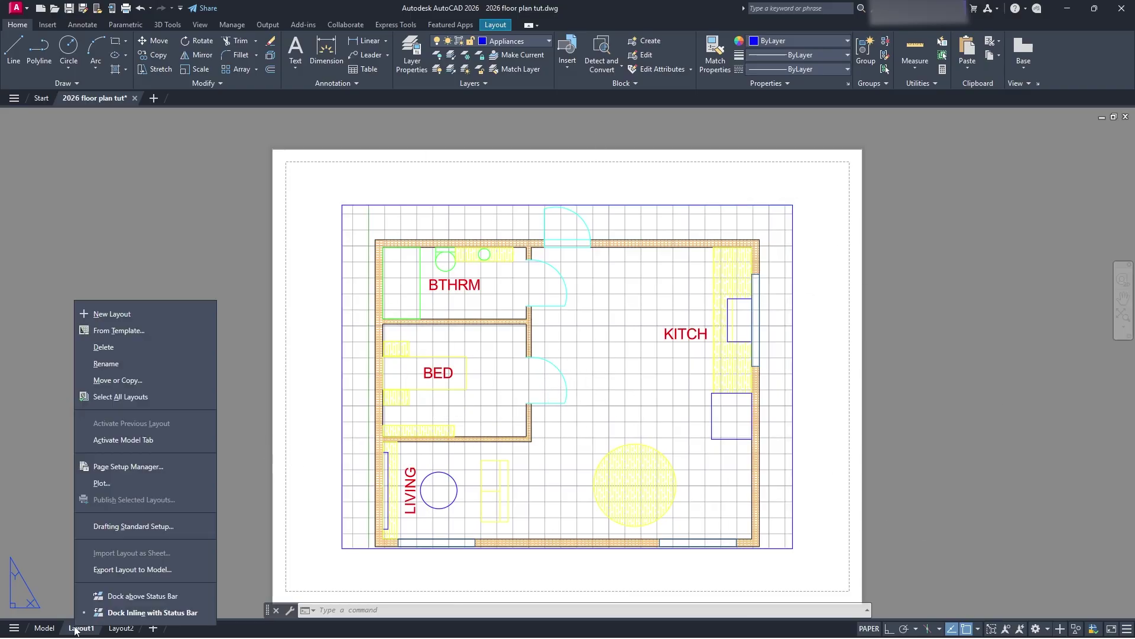
pyautogui.click(159, 467)
# Select the *Layout1* page setup and open it for modification
pyautogui.click(486, 273)
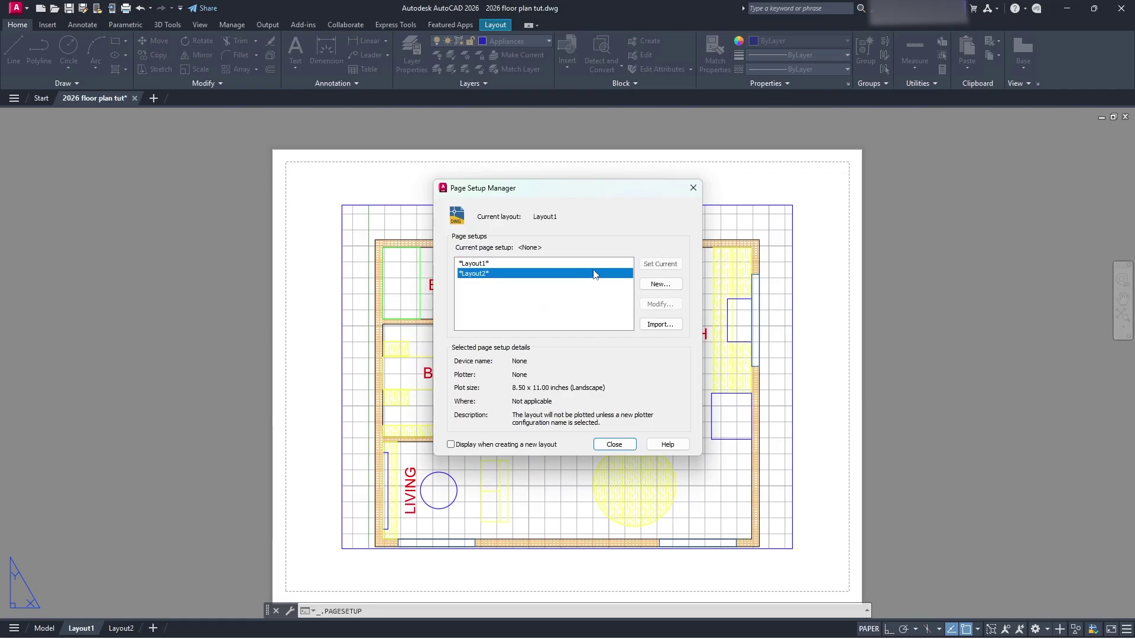
pyautogui.click(654, 285)
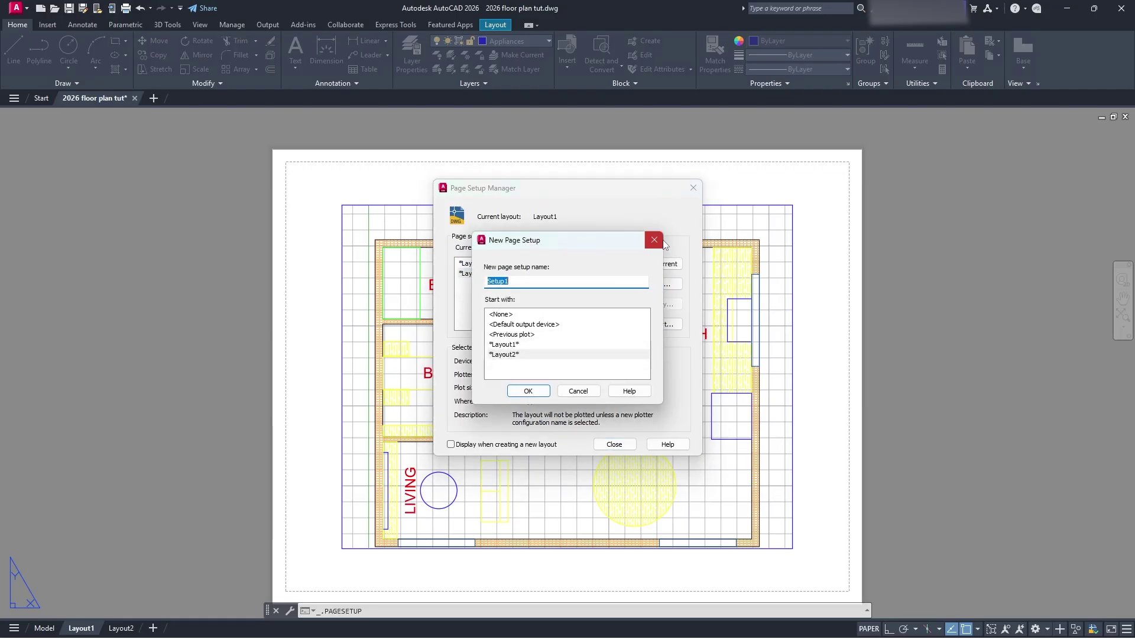
pyautogui.click(657, 240)
pyautogui.click(555, 264)
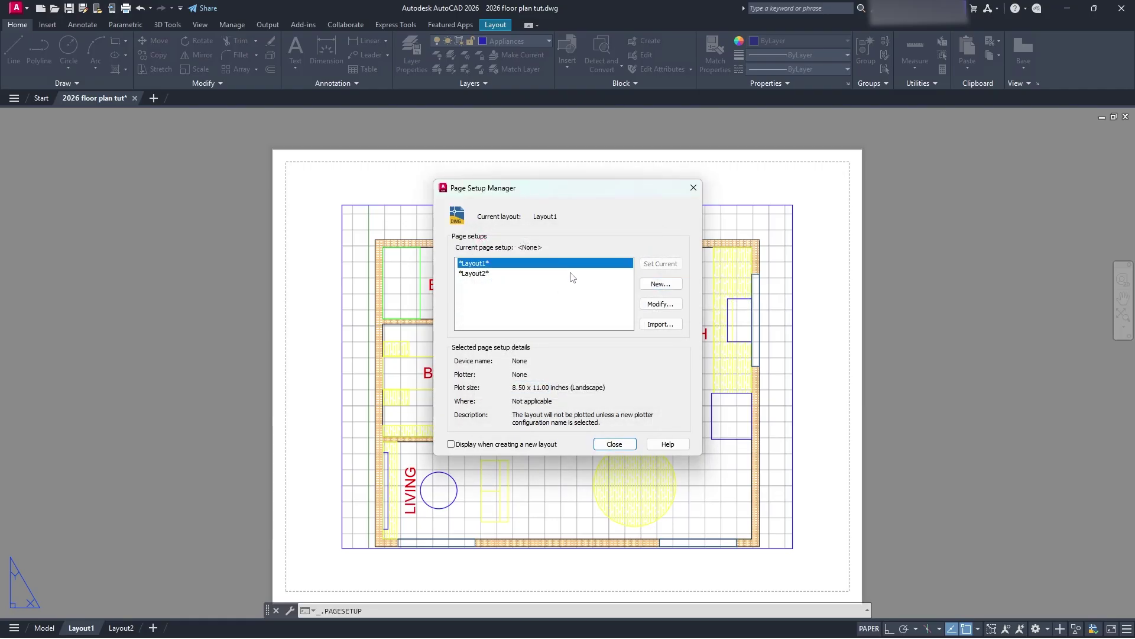
pyautogui.click(659, 304)
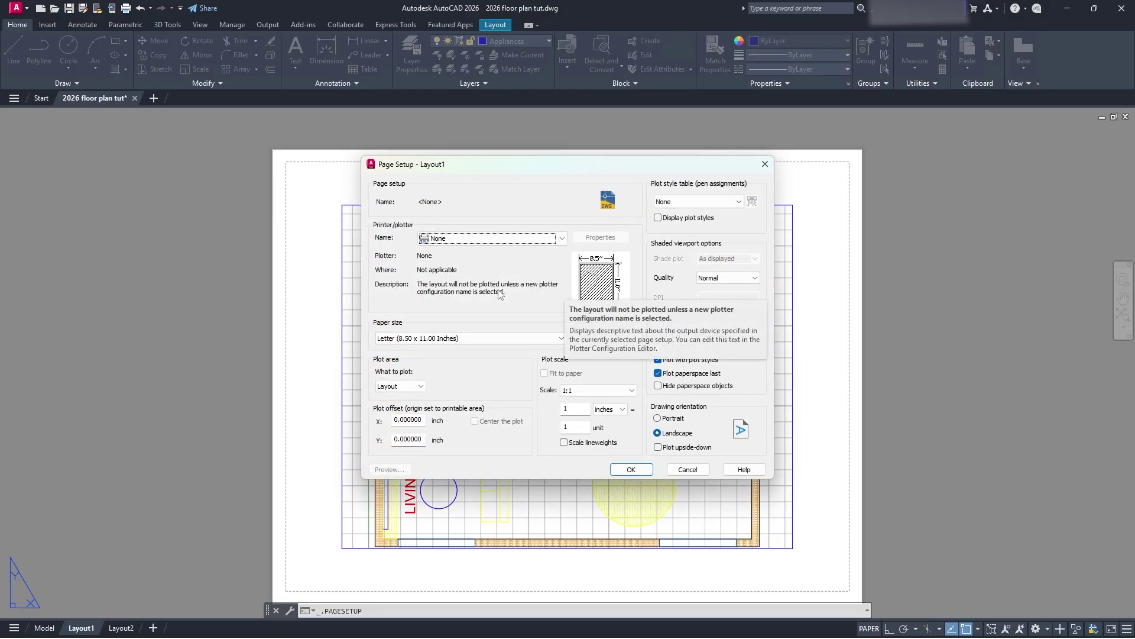
# Choose AutoCAD PDF (General Documentation).pc3 as the printer/plotter
pyautogui.click(527, 240)
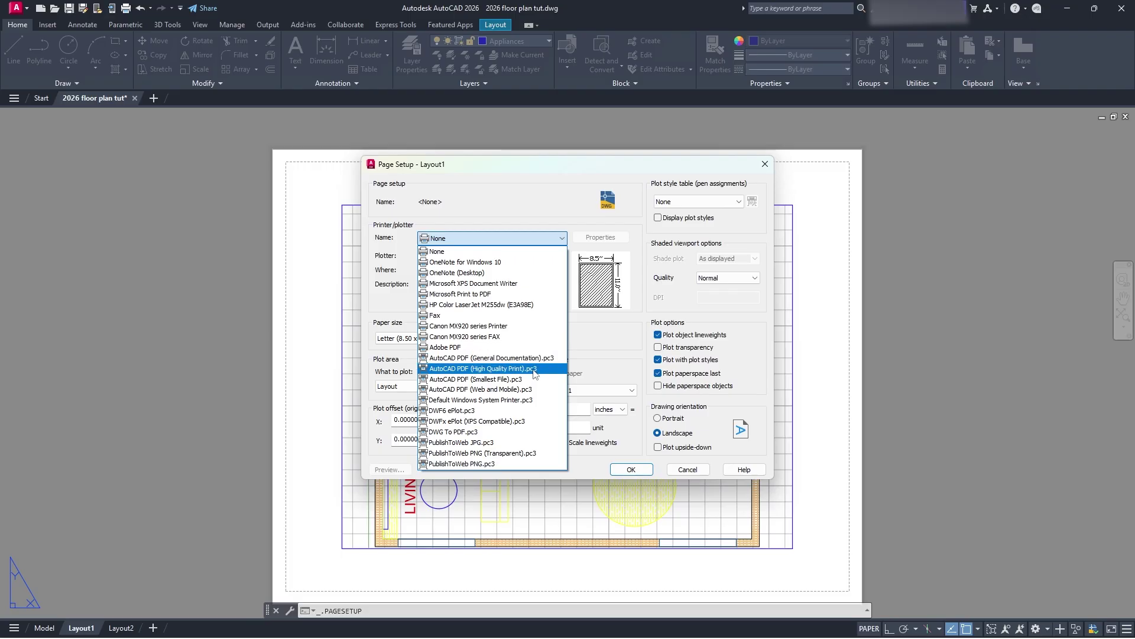
pyautogui.click(529, 358)
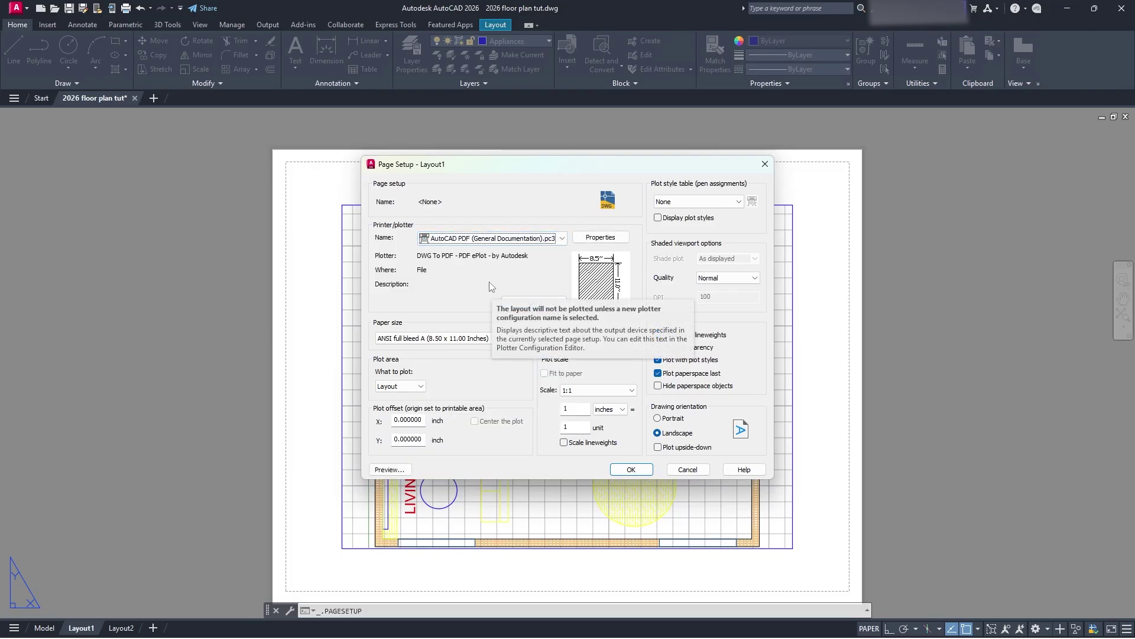
pyautogui.click(532, 239)
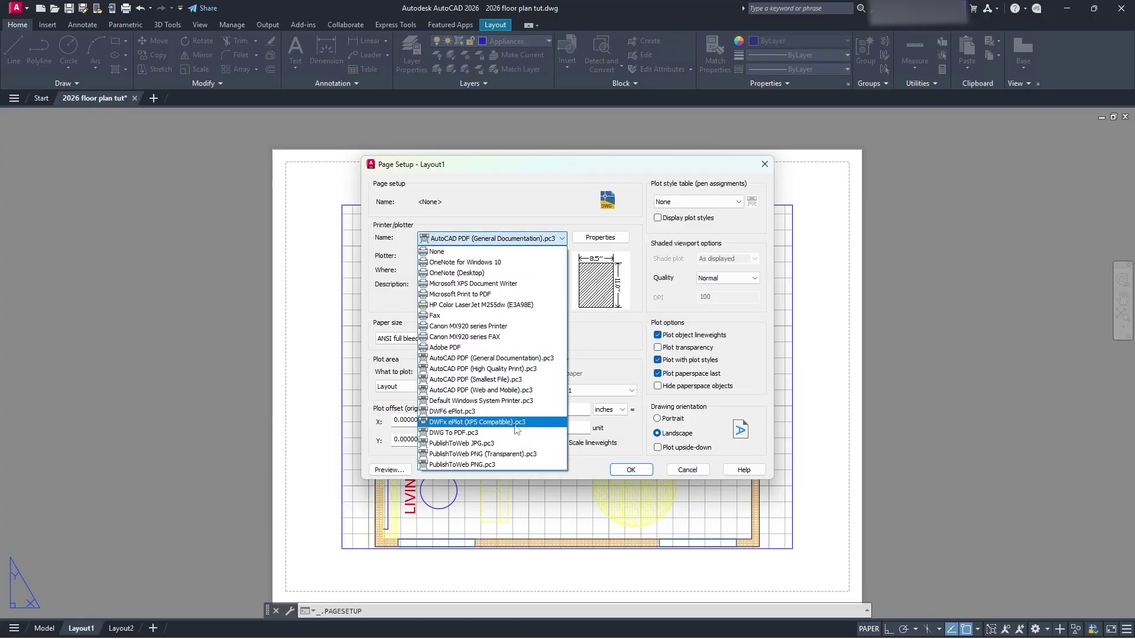
pyautogui.click(556, 239)
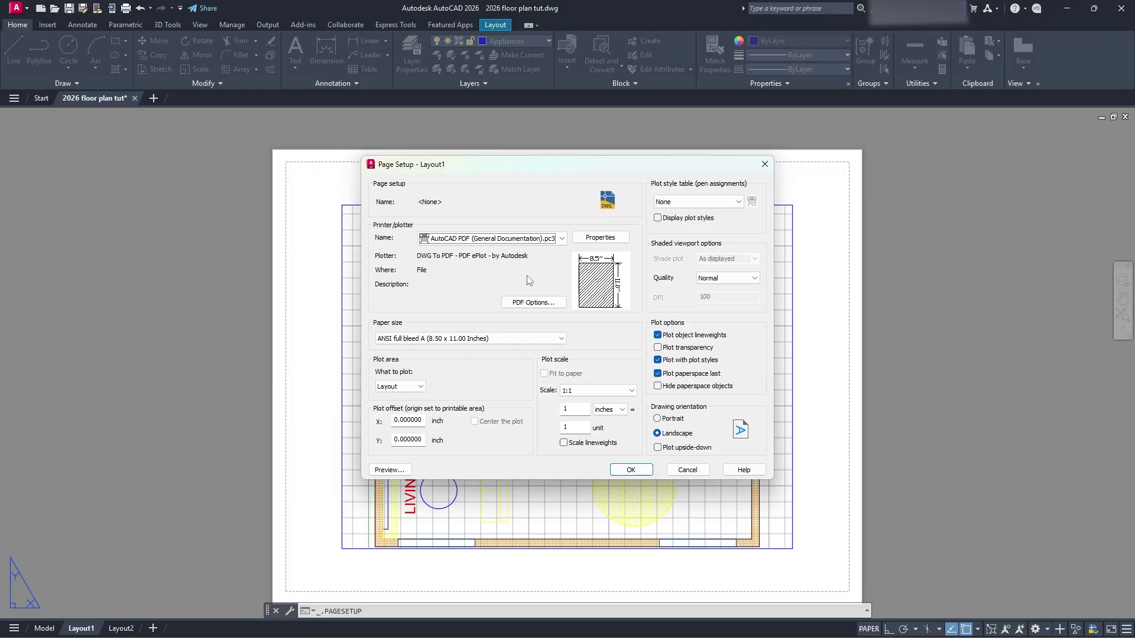
# Set the paper size to ARCH D (36.00 x 24.00 Inches) and review the plotter properties
pyautogui.click(561, 338)
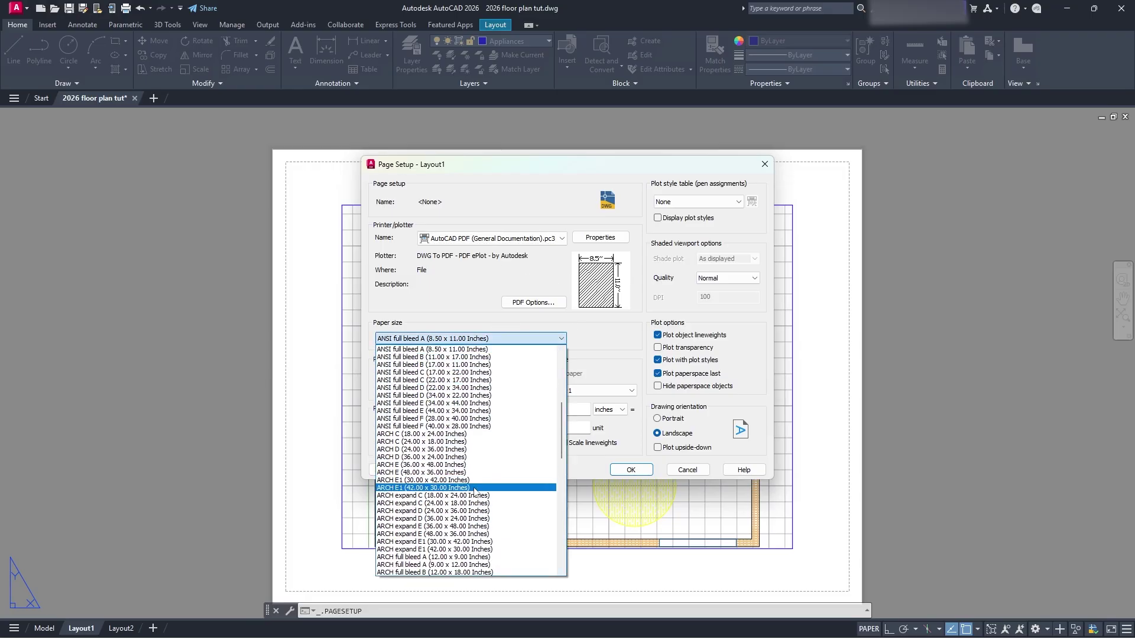
pyautogui.click(405, 457)
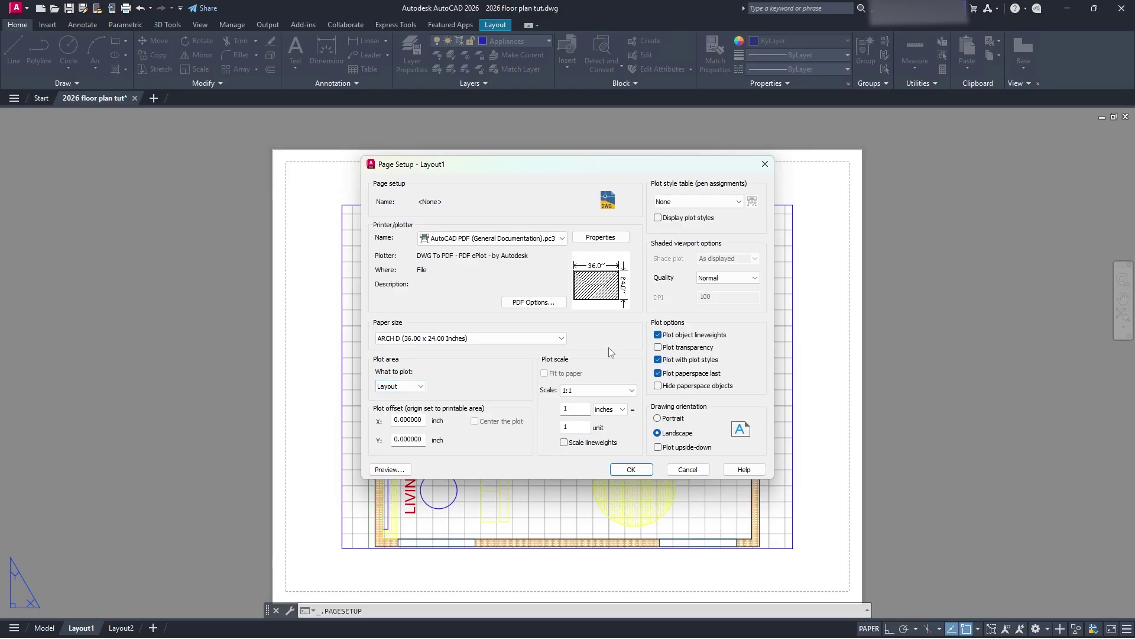
pyautogui.click(520, 239)
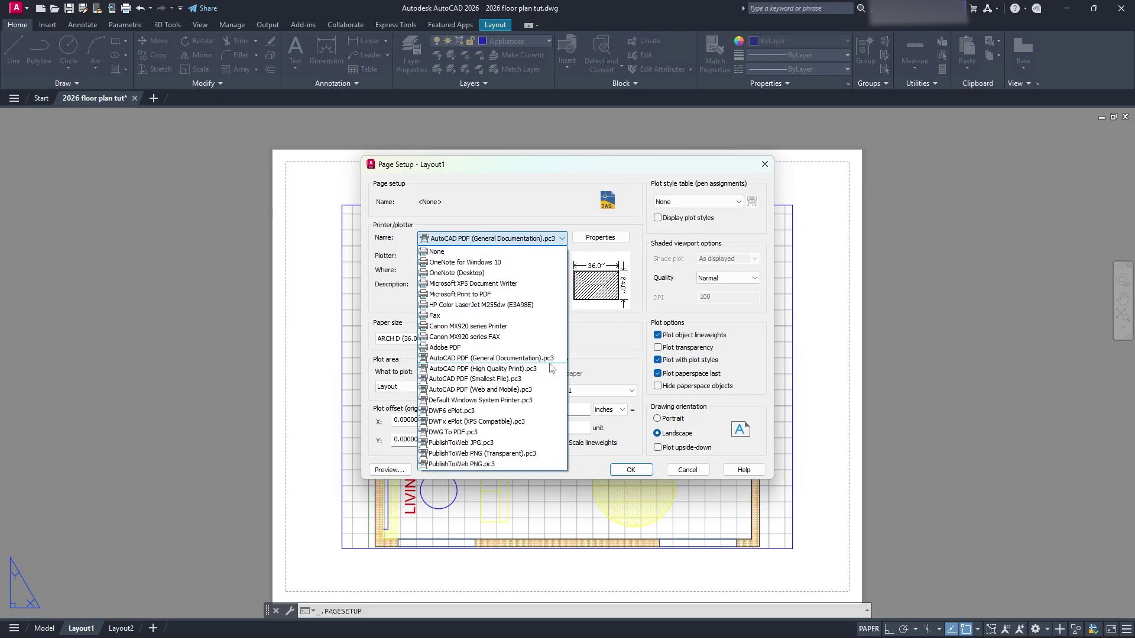
pyautogui.click(564, 239)
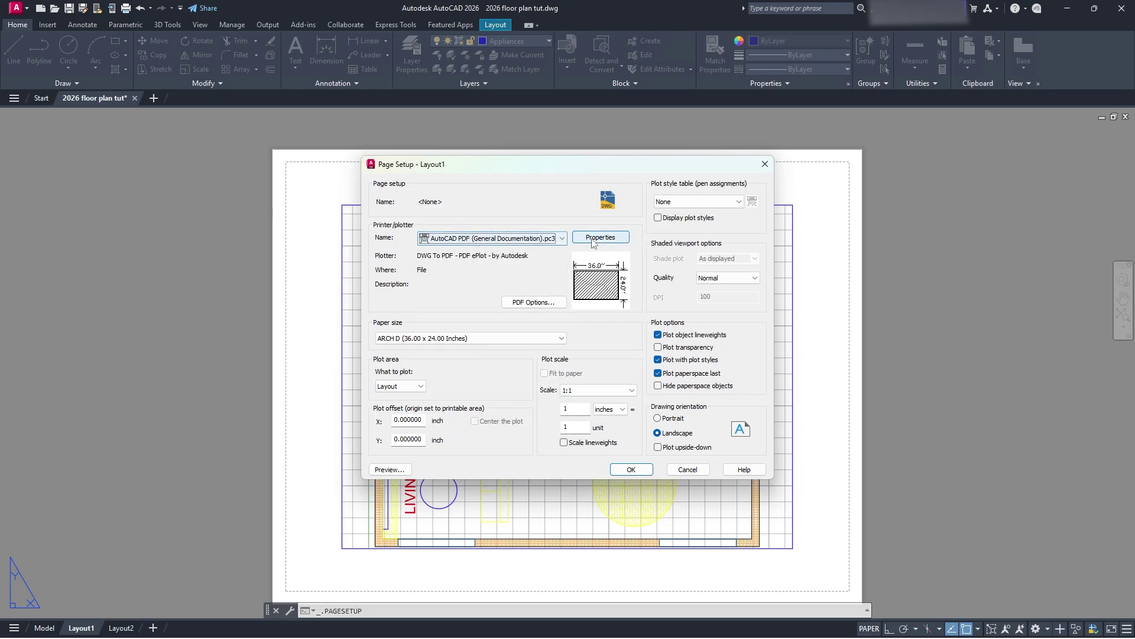
pyautogui.click(593, 239)
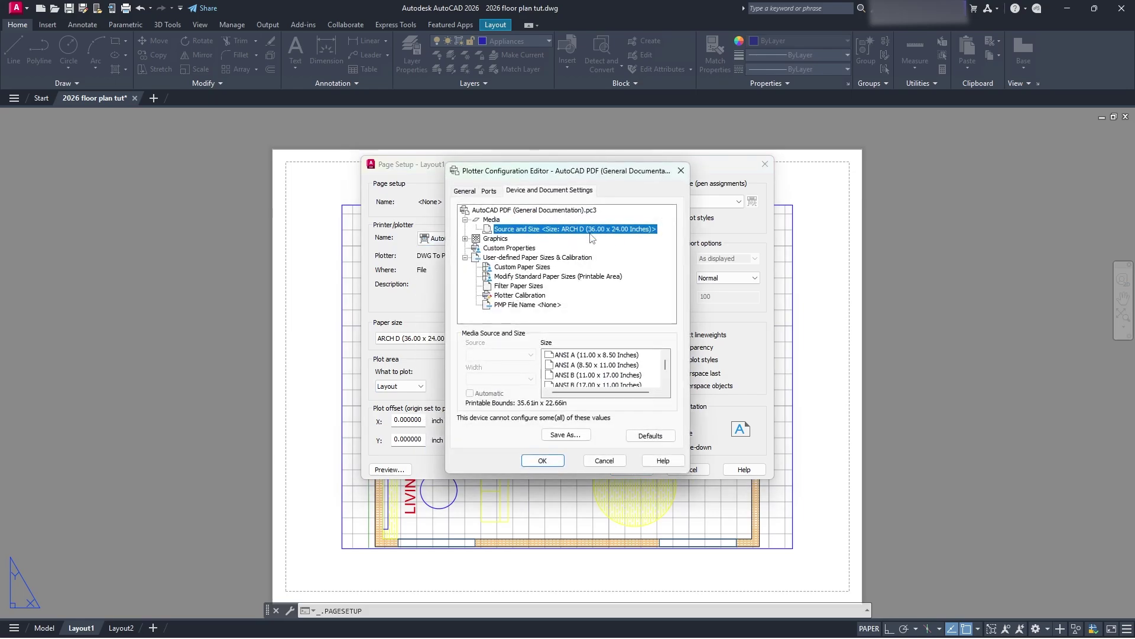
pyautogui.click(682, 172)
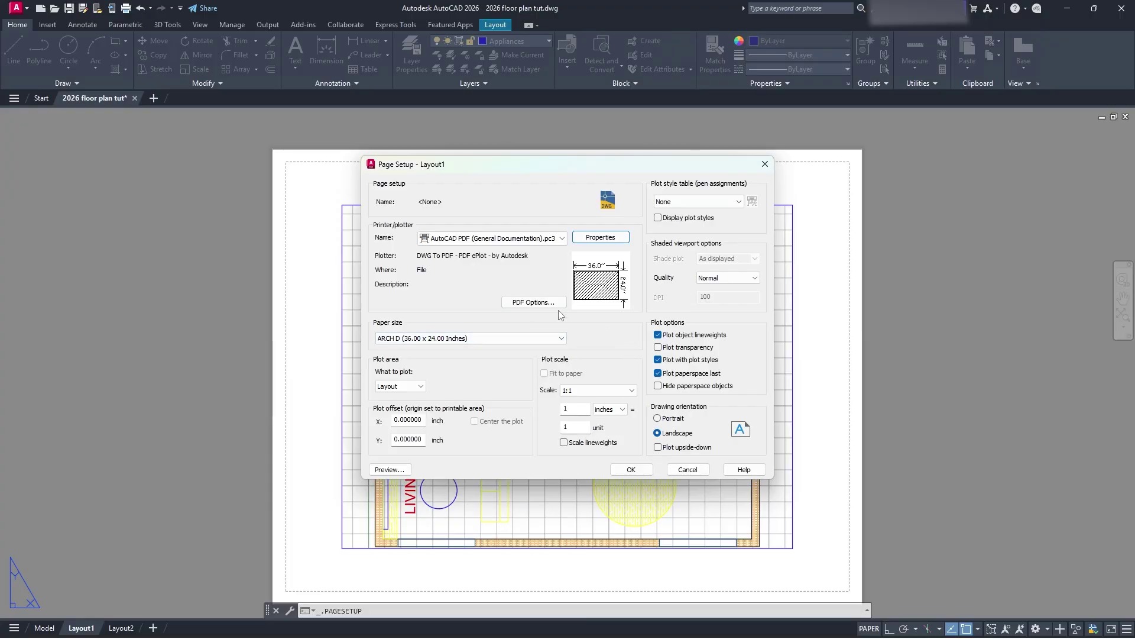
pyautogui.click(551, 302)
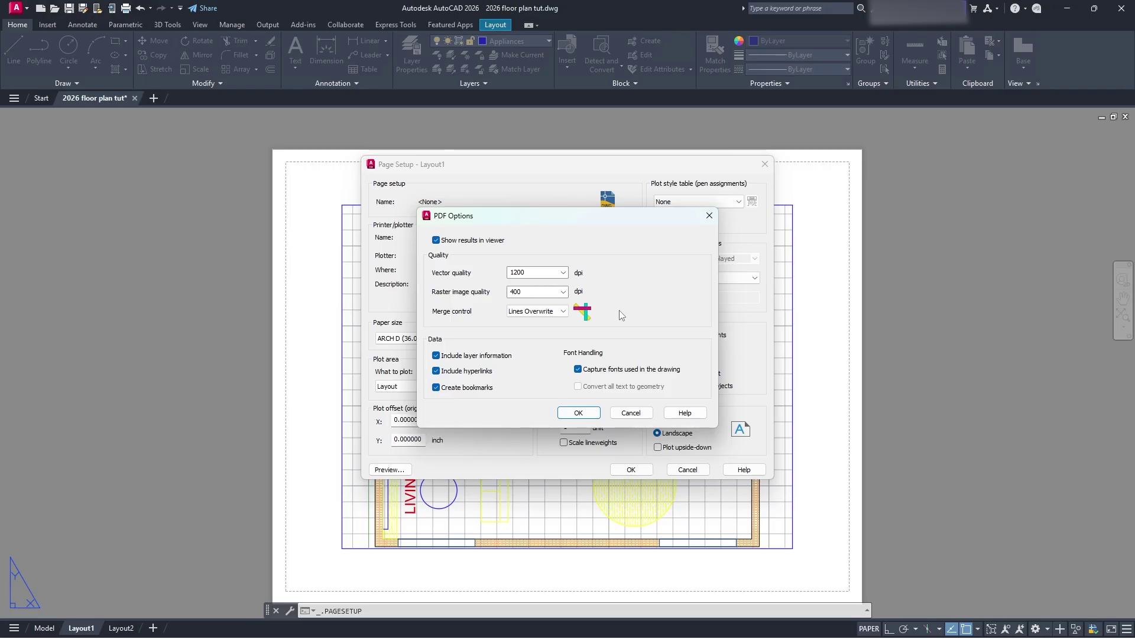
pyautogui.click(562, 311)
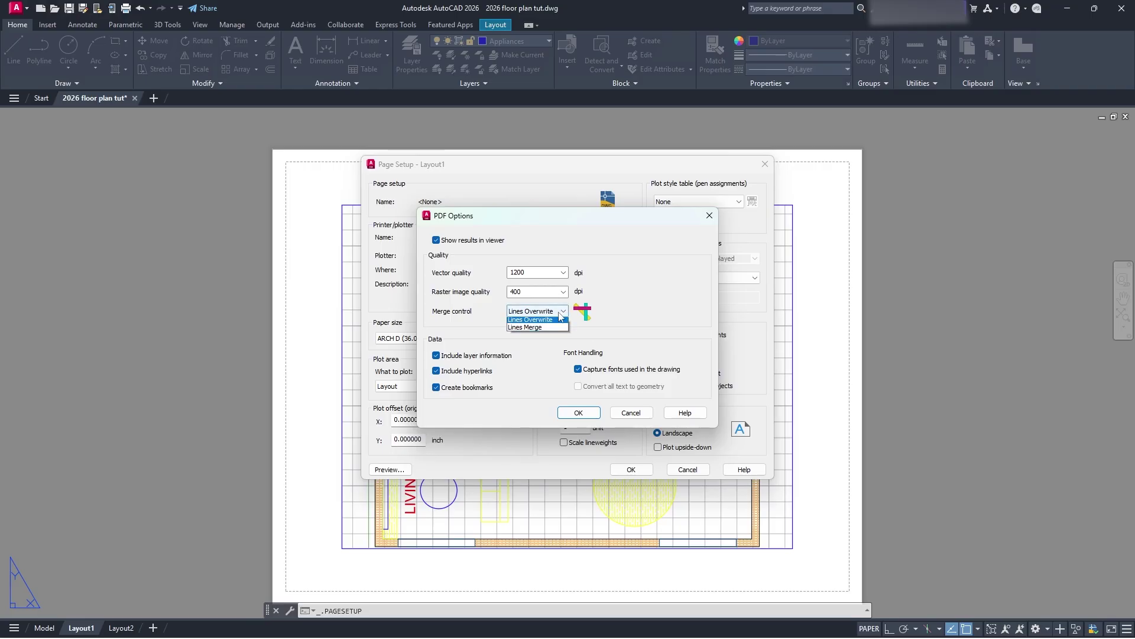
pyautogui.click(556, 330)
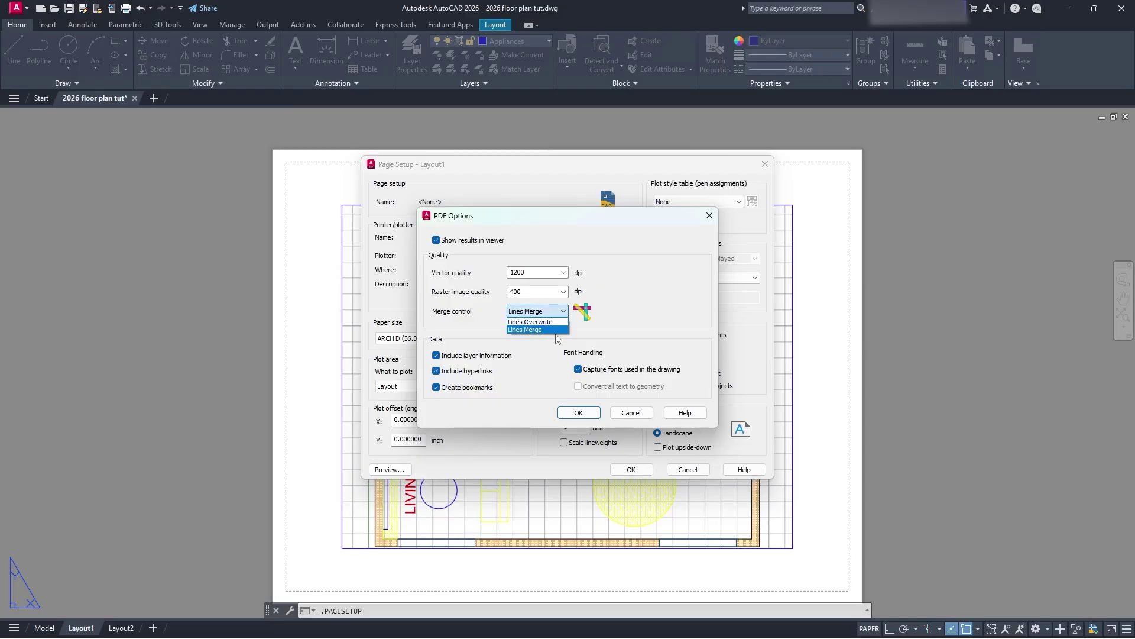
pyautogui.click(556, 322)
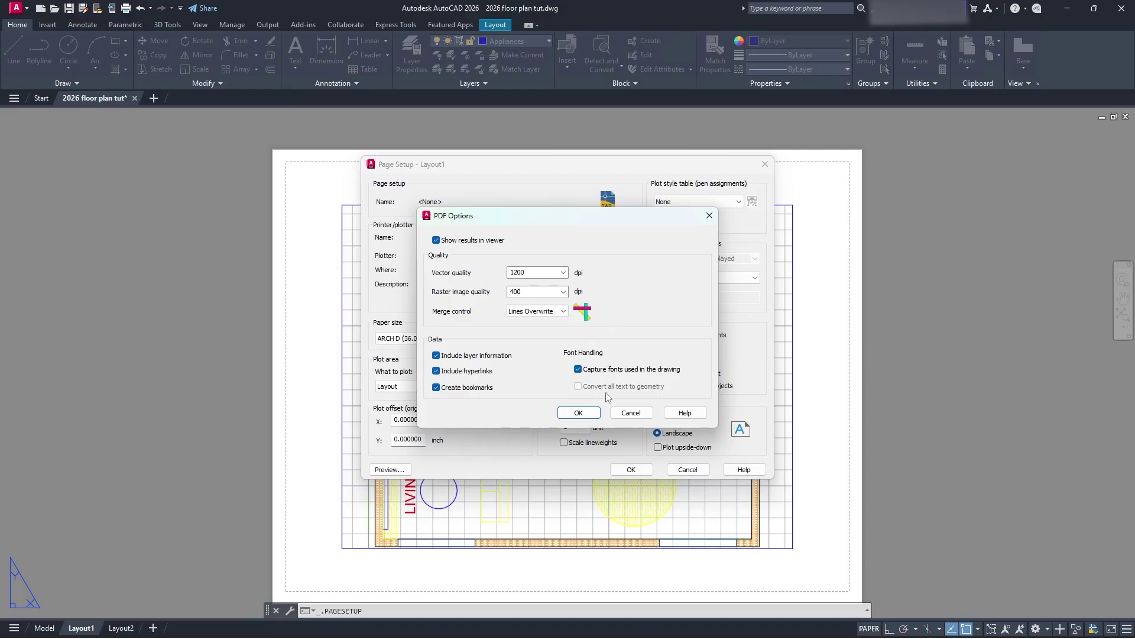
pyautogui.click(579, 414)
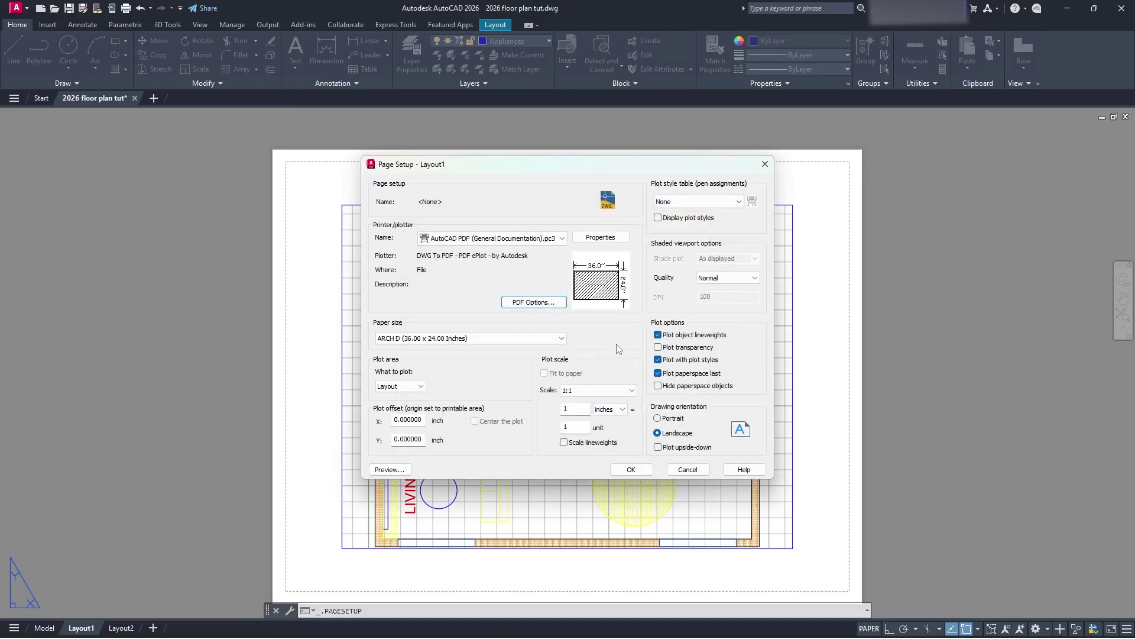
# Keep plot scale 1:1, set Landscape orientation, and leave upside-down plotting off
pyautogui.click(613, 391)
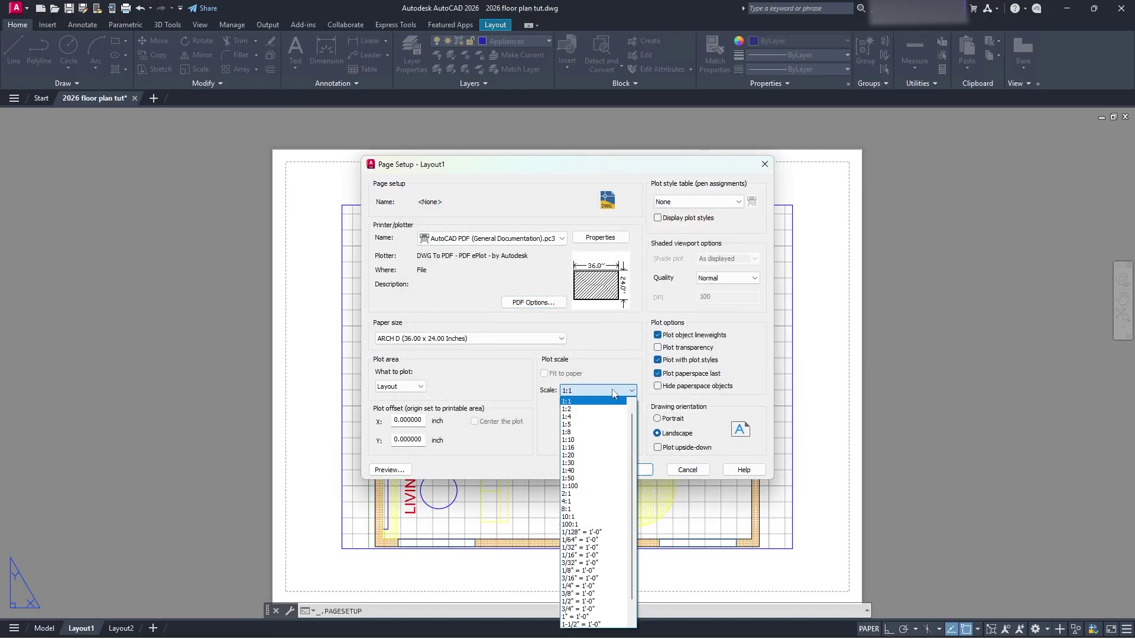
pyautogui.click(610, 395)
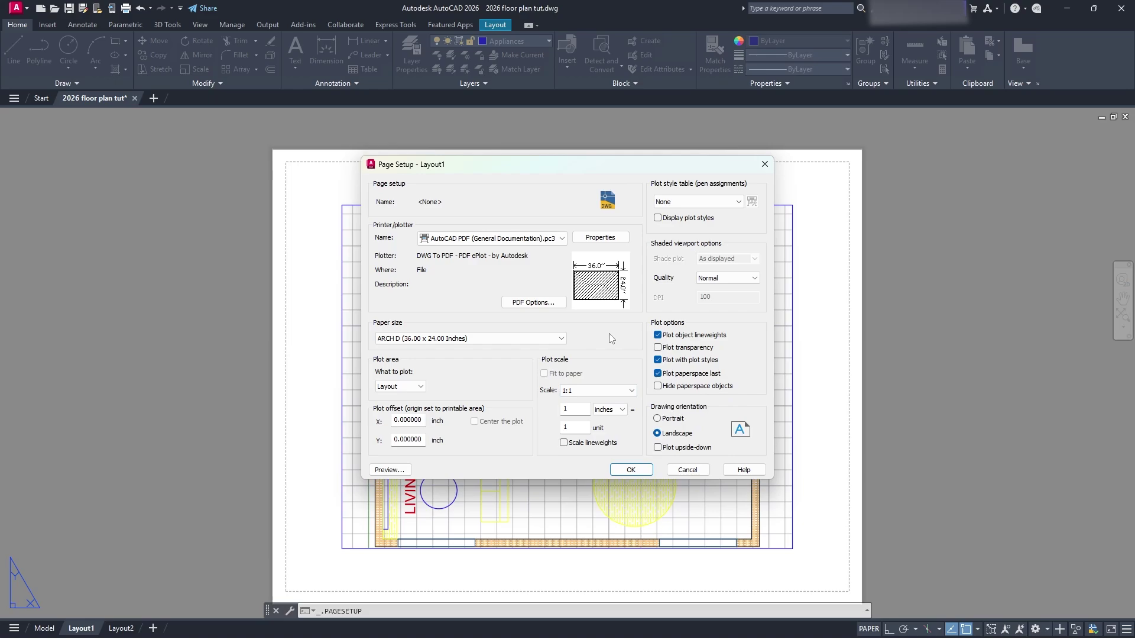
pyautogui.click(657, 418)
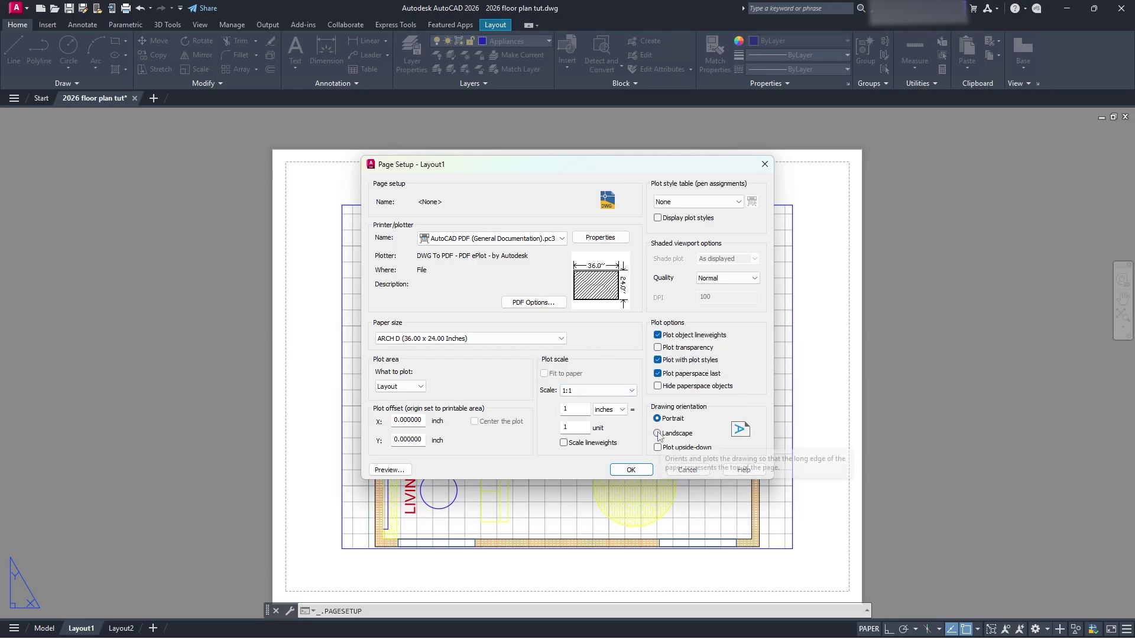
pyautogui.click(658, 434)
pyautogui.click(659, 448)
pyautogui.click(658, 448)
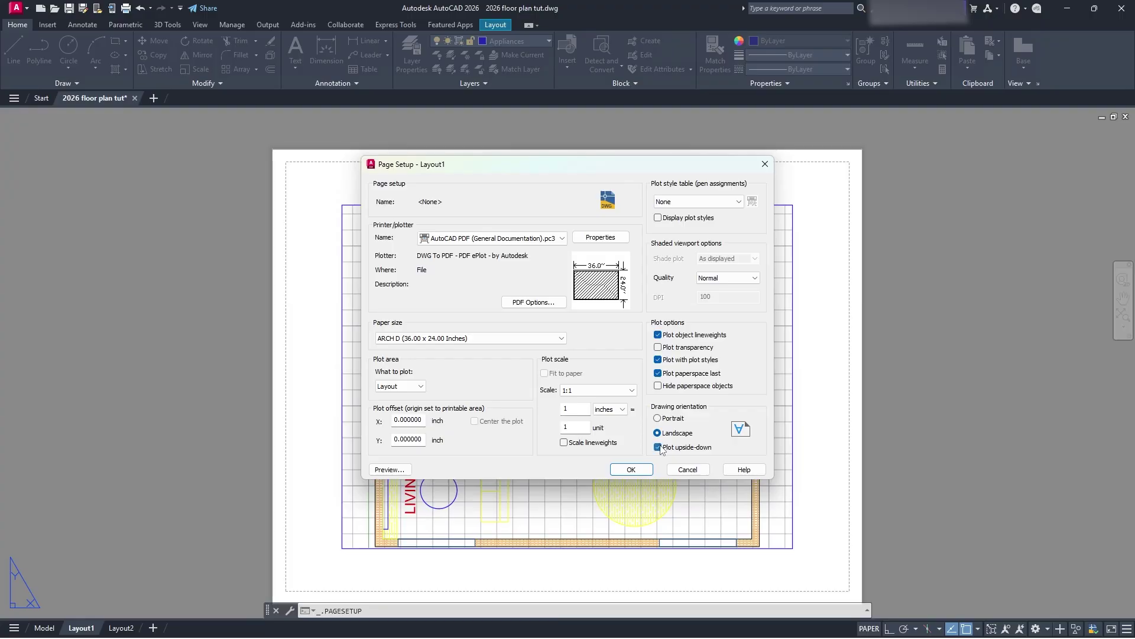
# Keep Normal quality and assign the acad.ctb plot style table
pyautogui.click(719, 279)
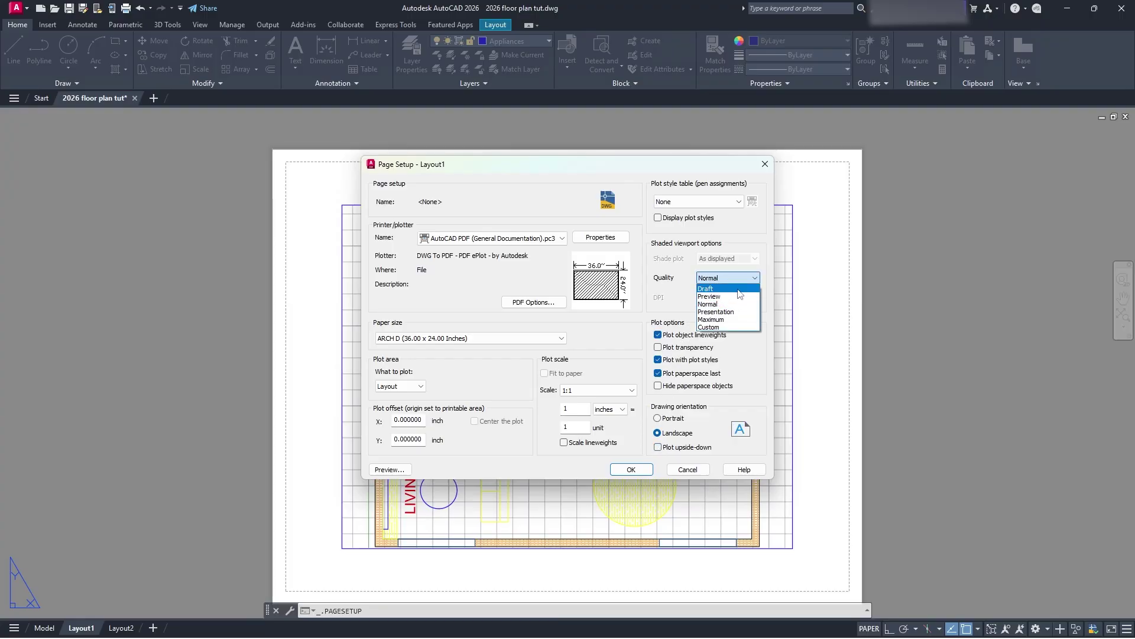
pyautogui.click(732, 279)
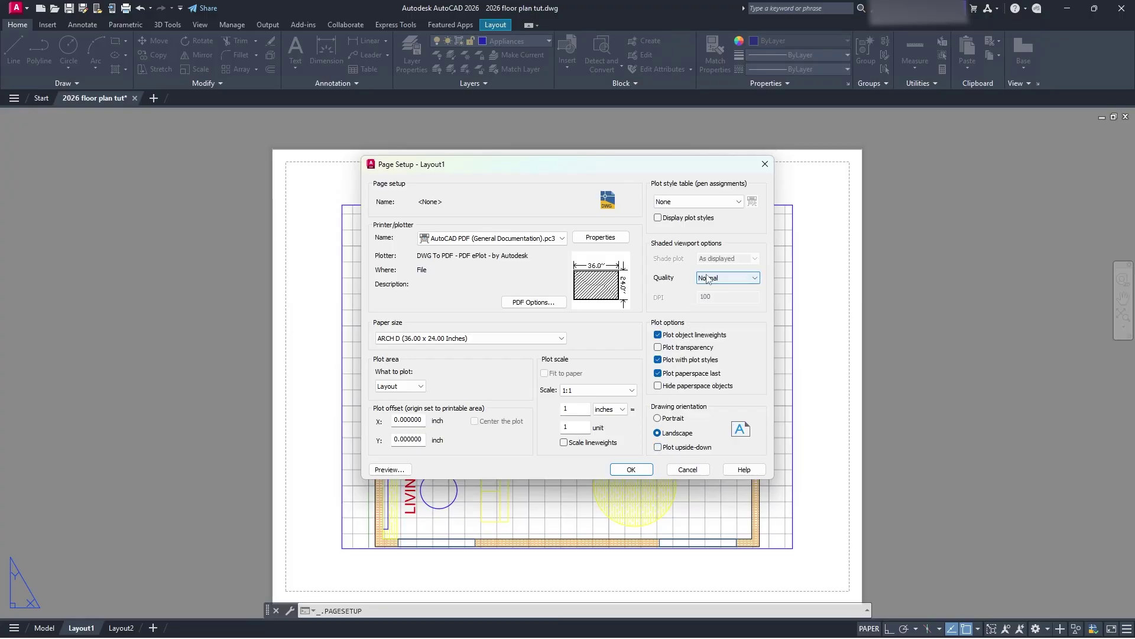
pyautogui.click(716, 202)
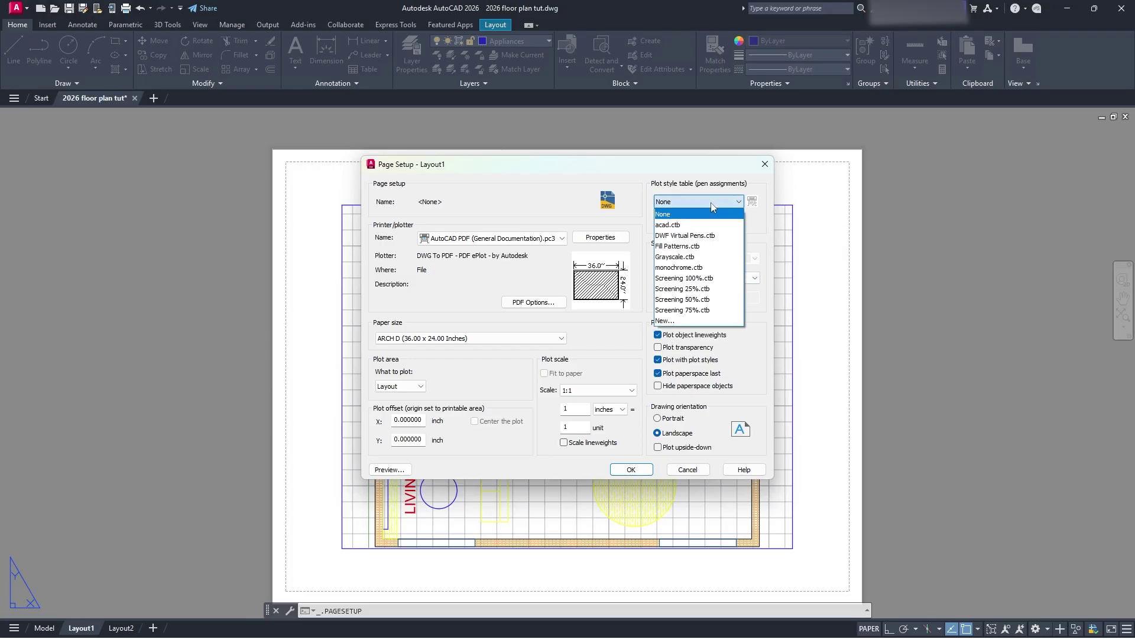
pyautogui.click(734, 227)
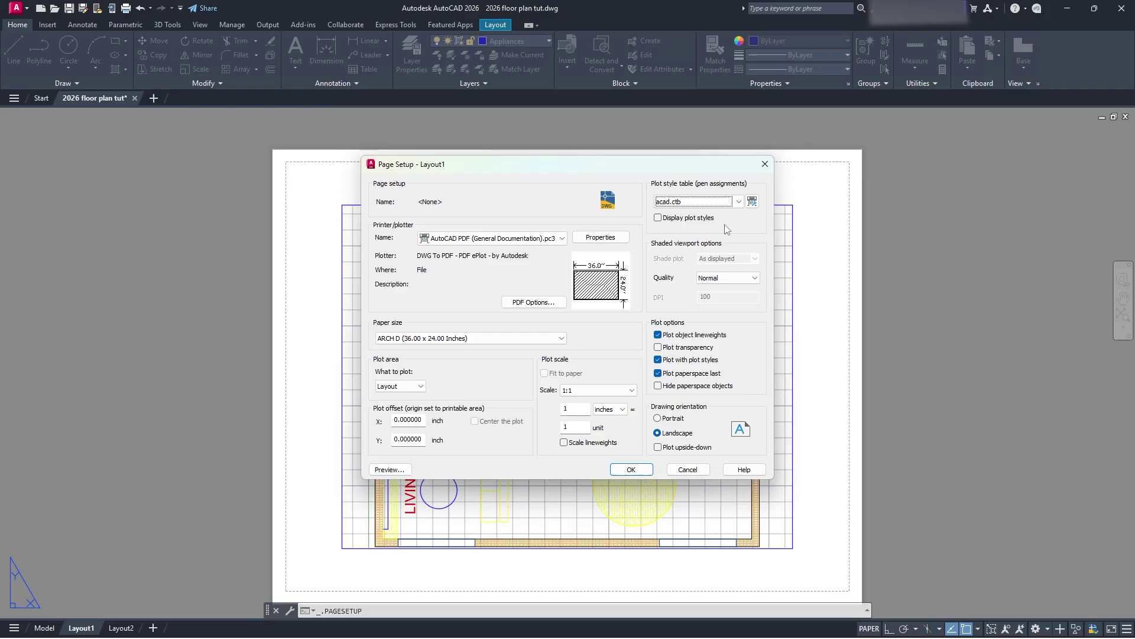
pyautogui.click(752, 201)
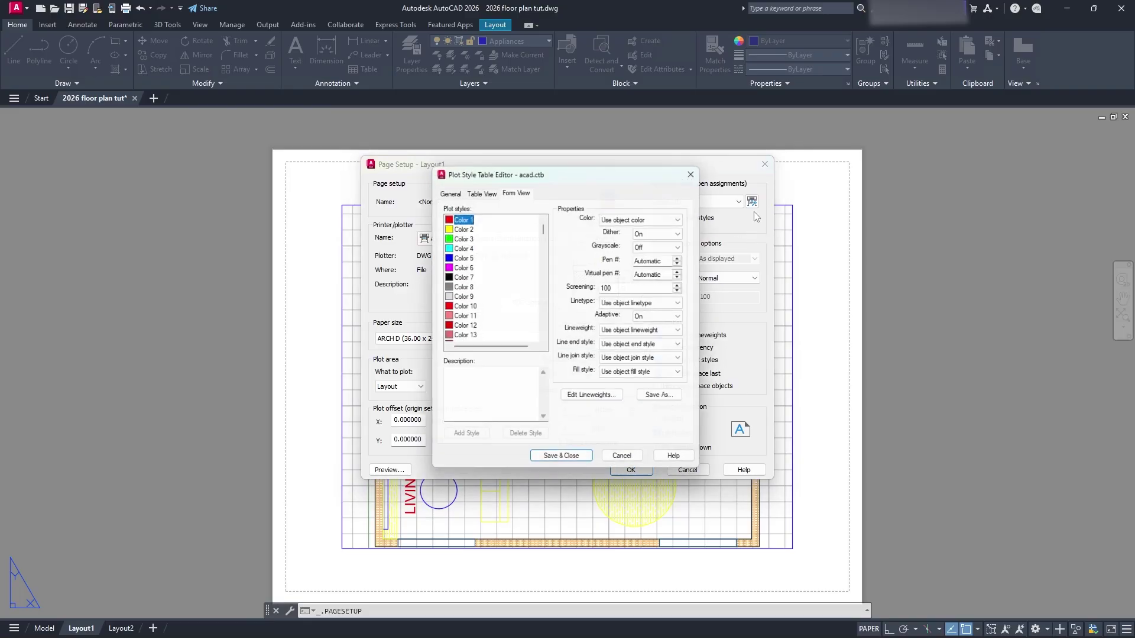
pyautogui.click(699, 171)
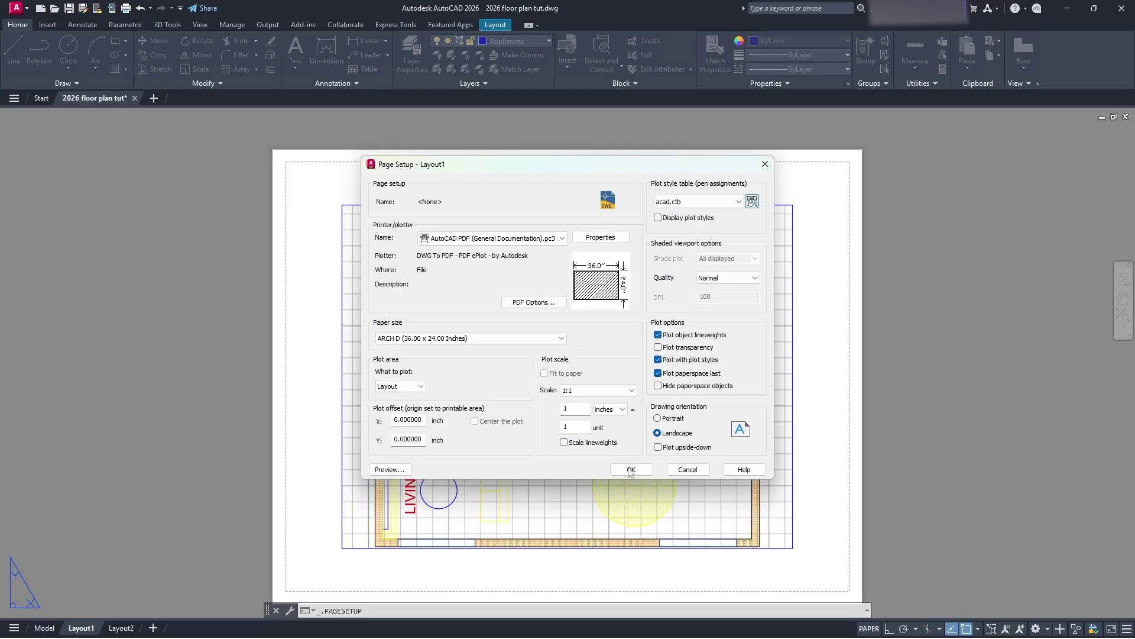
pyautogui.click(391, 469)
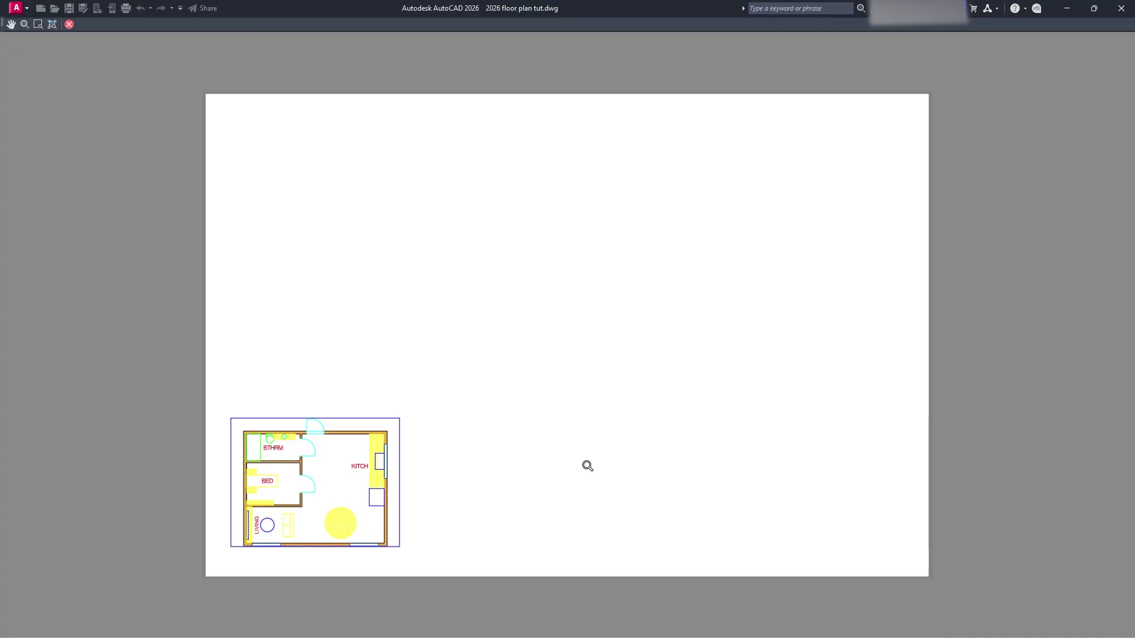
pyautogui.click(70, 25)
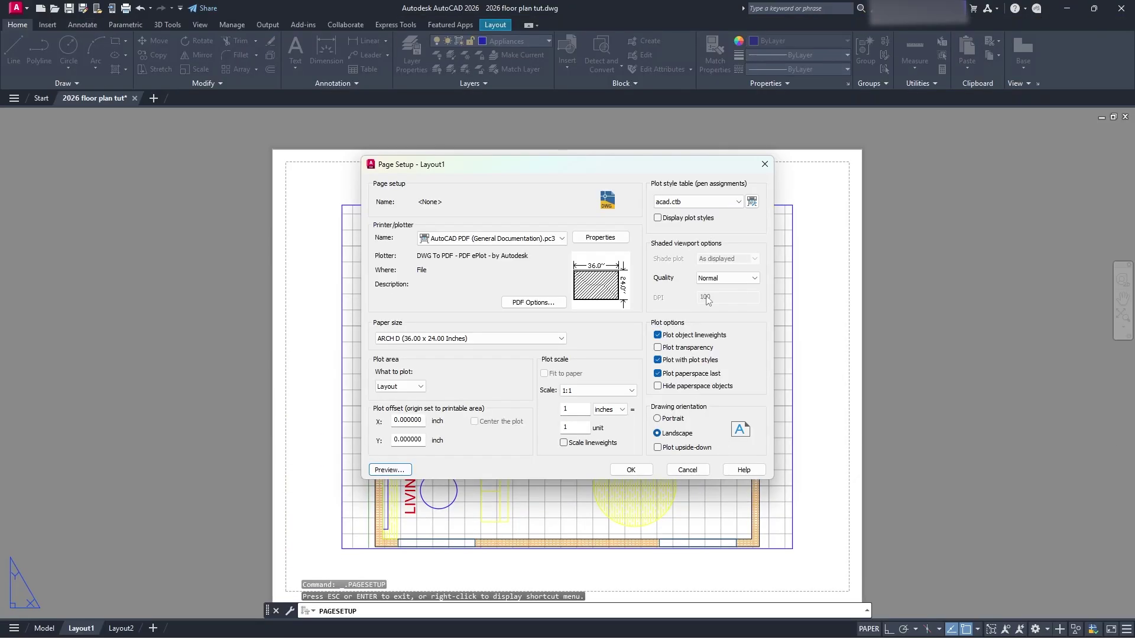
# Apply the page setup and stretch the floor plan viewport to fill most of the sheet
pyautogui.click(631, 469)
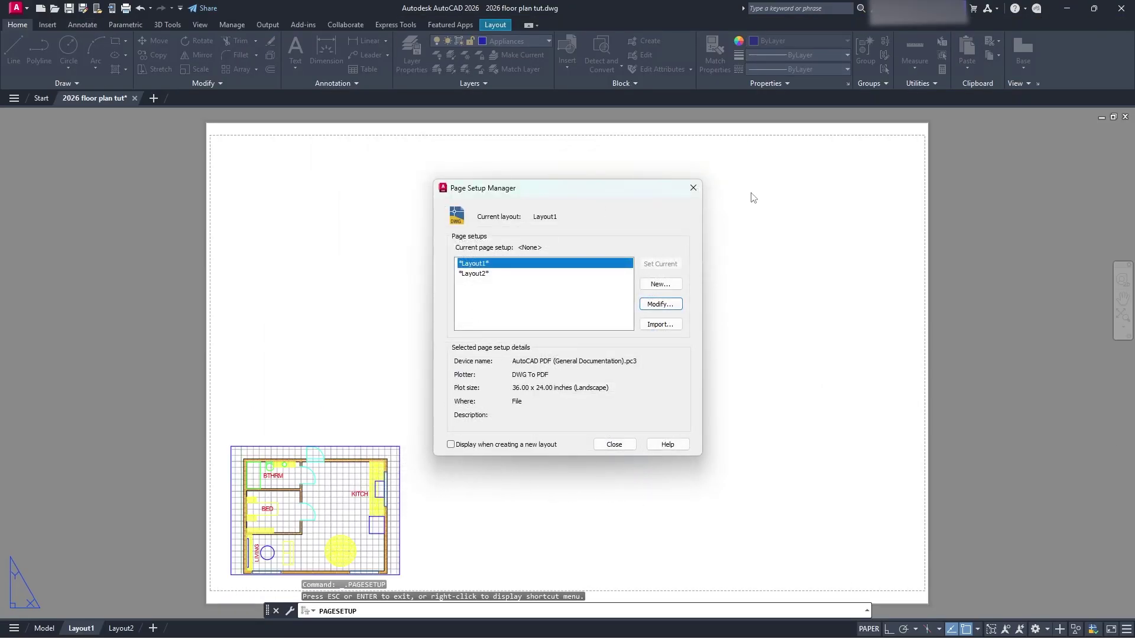
pyautogui.click(694, 187)
pyautogui.click(399, 464)
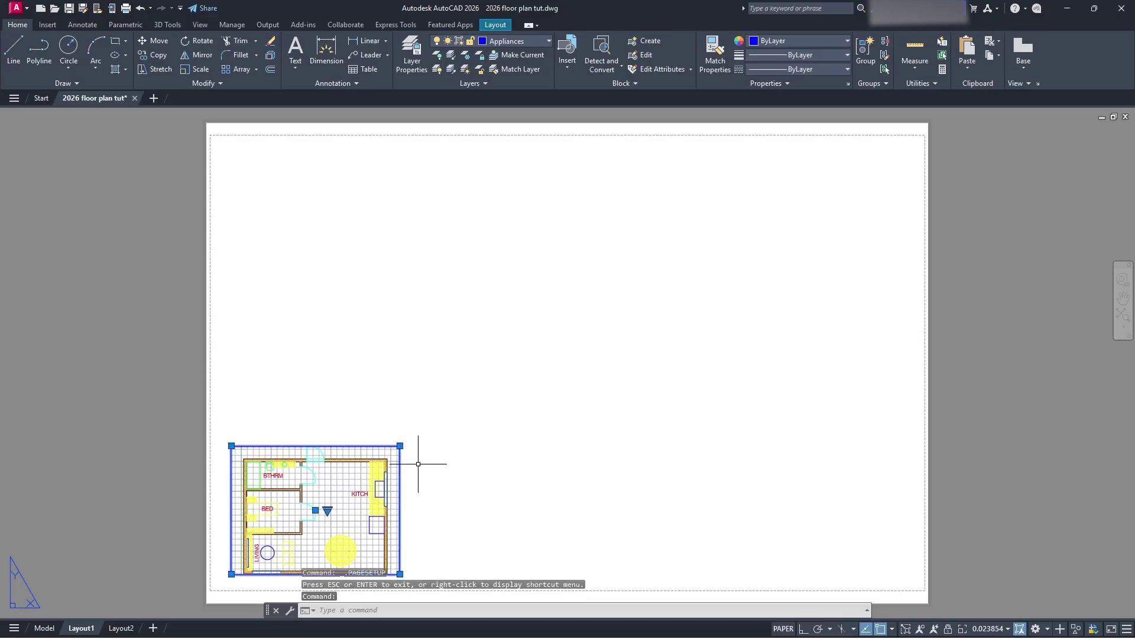
pyautogui.click(400, 445)
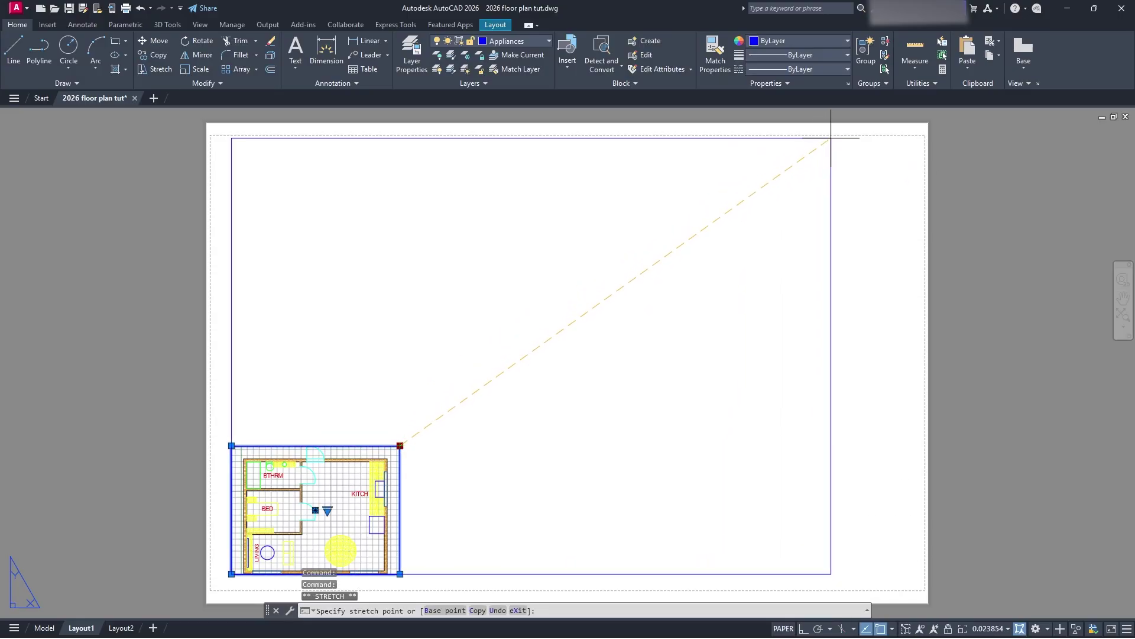
pyautogui.click(831, 138)
# Enter the enlarged viewport's model space and zoom the floor plan
pyautogui.moveTo(497, 411); pyautogui.dragTo(712, 238, button='middle')
pyautogui.doubleClick(556, 365)
pyautogui.scroll(3, 704, 323)
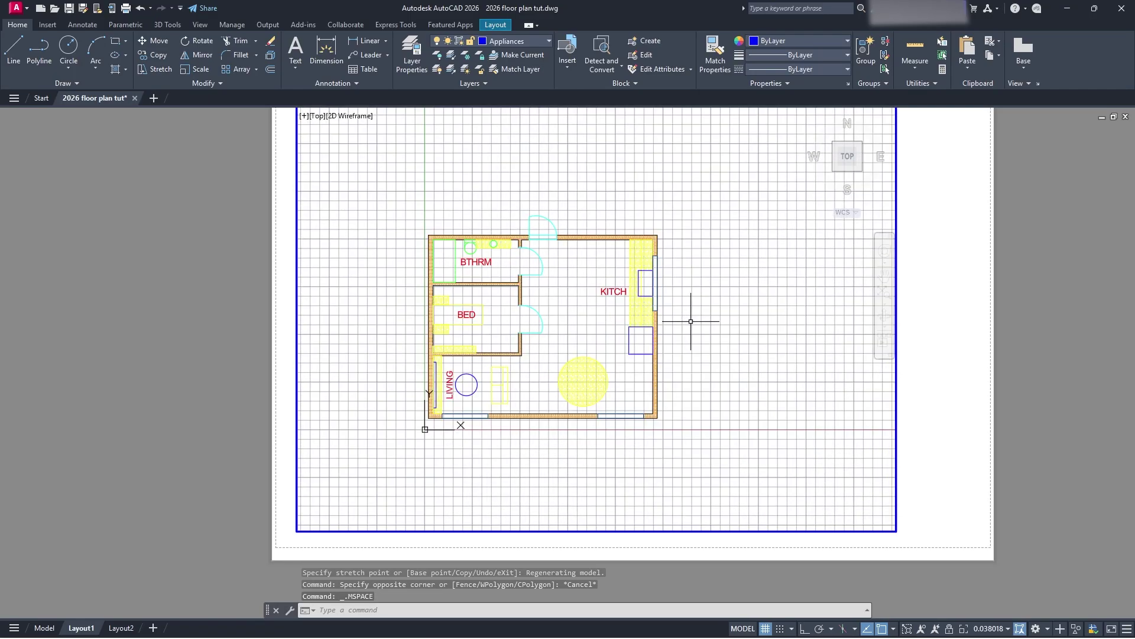
# Try viewport scales 1:2 and 1:10, settle on 1:16, then return to paper space
pyautogui.click(990, 628)
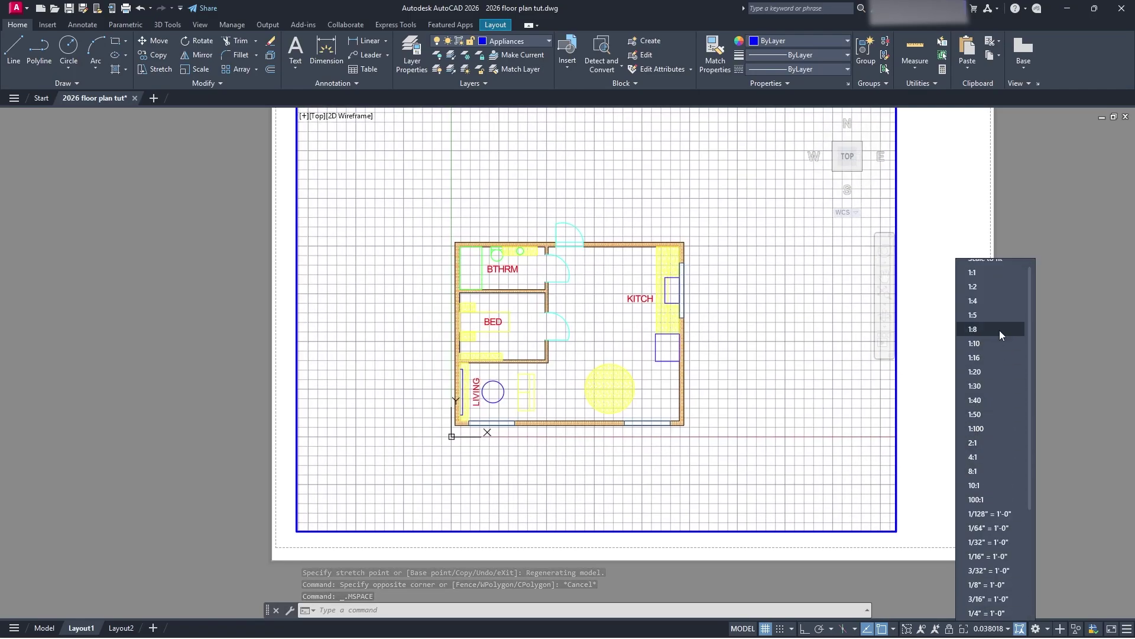
pyautogui.click(995, 287)
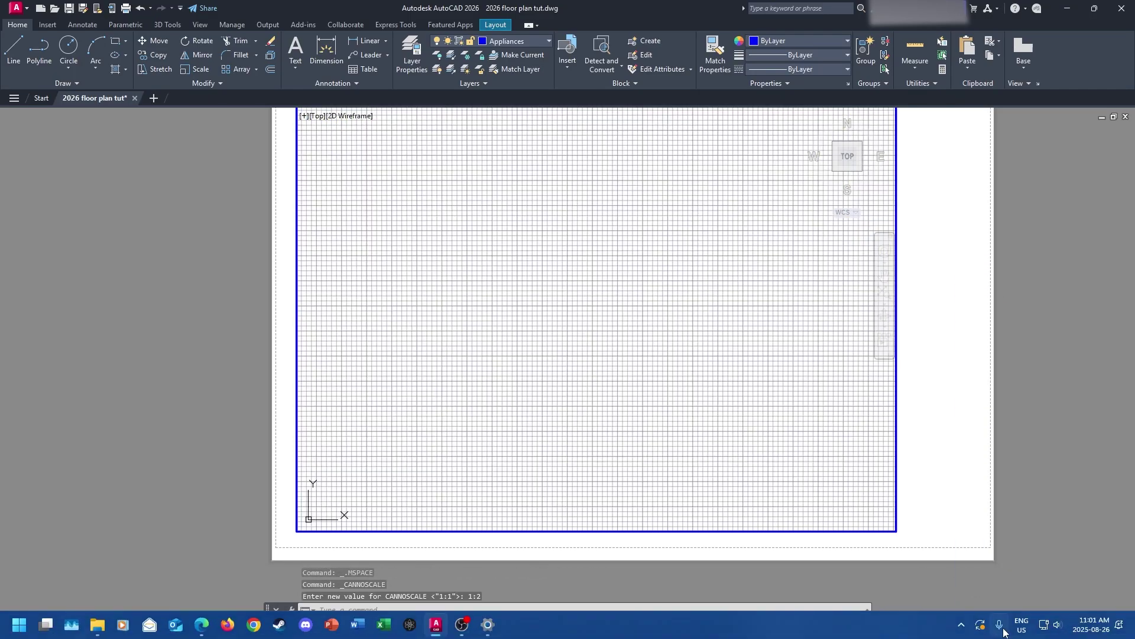
pyautogui.click(1000, 629)
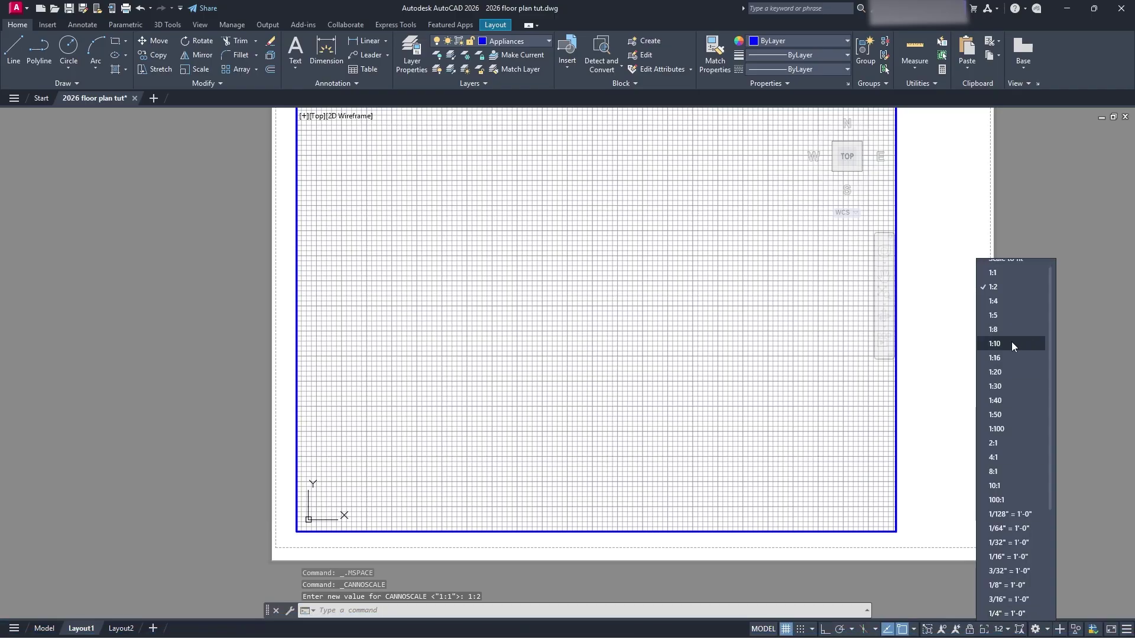
pyautogui.click(1012, 342)
pyautogui.click(1001, 628)
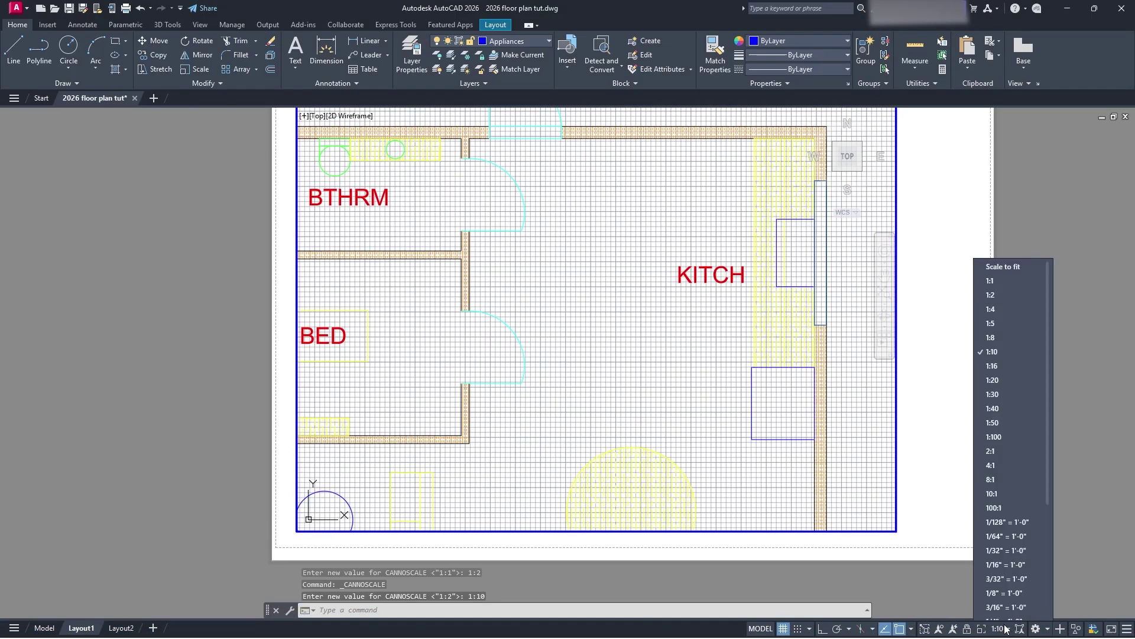
pyautogui.click(999, 359)
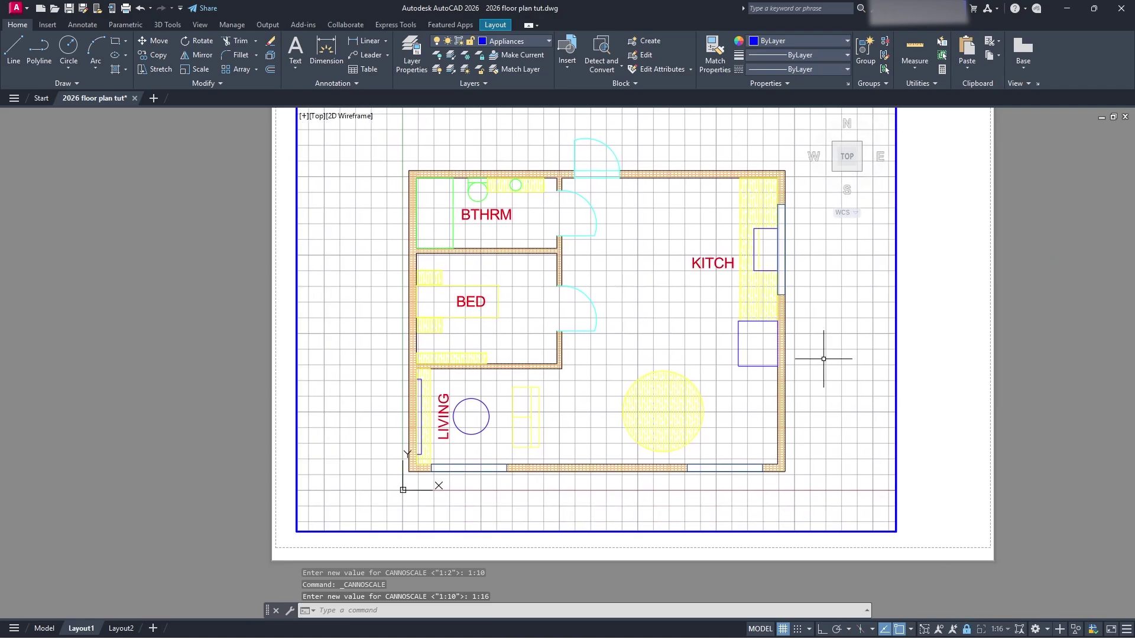
pyautogui.doubleClick(944, 325)
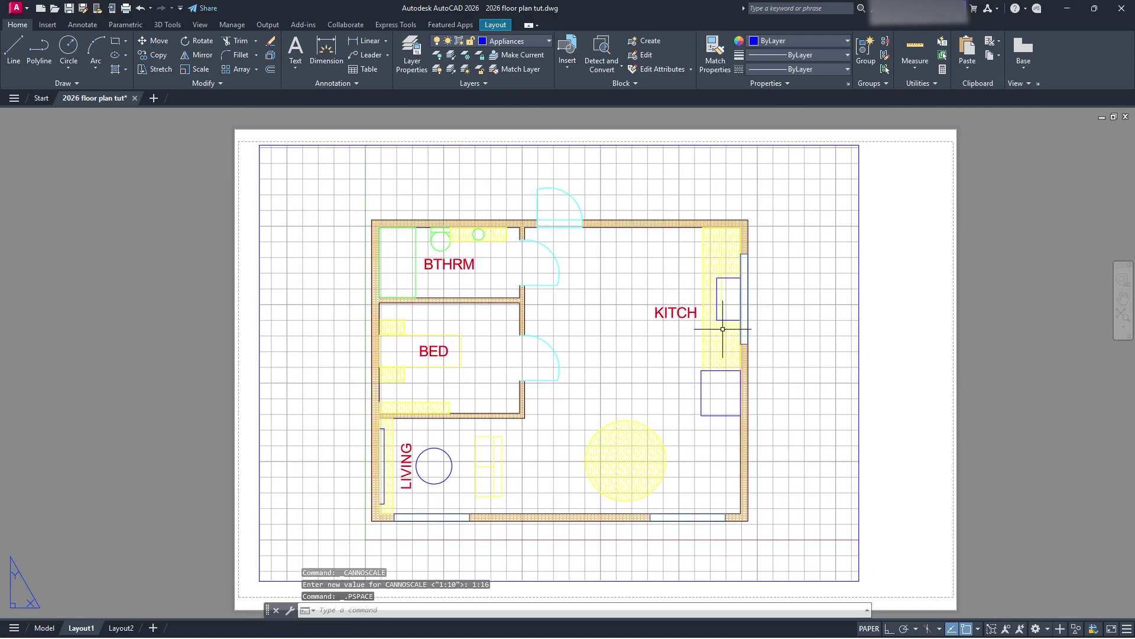
pyautogui.rightClick(81, 628)
pyautogui.click(140, 470)
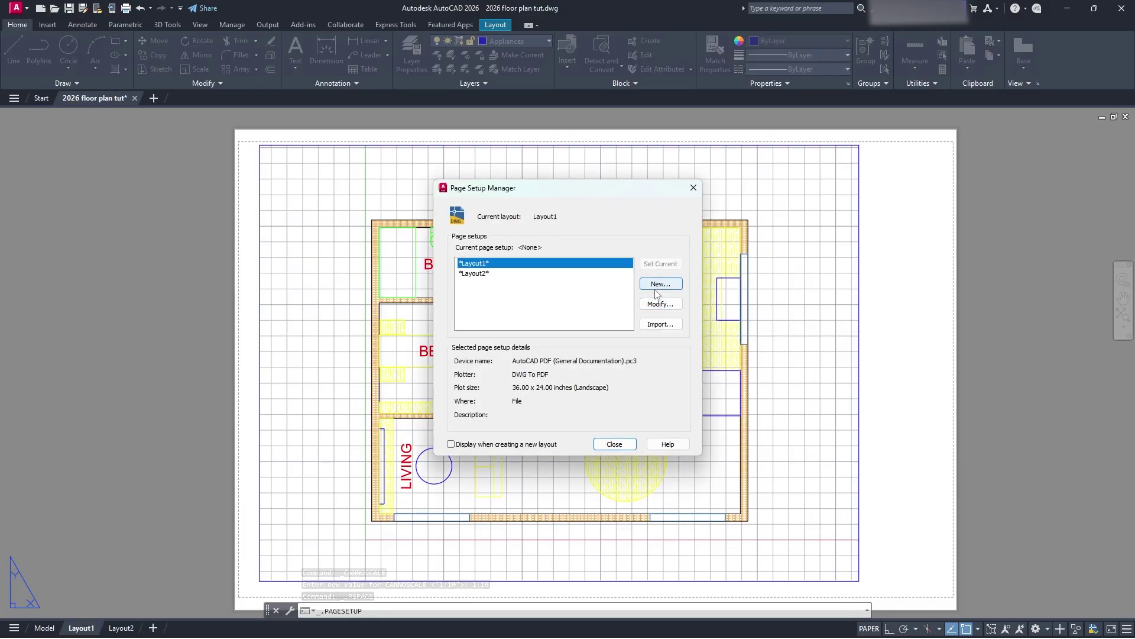
pyautogui.click(659, 304)
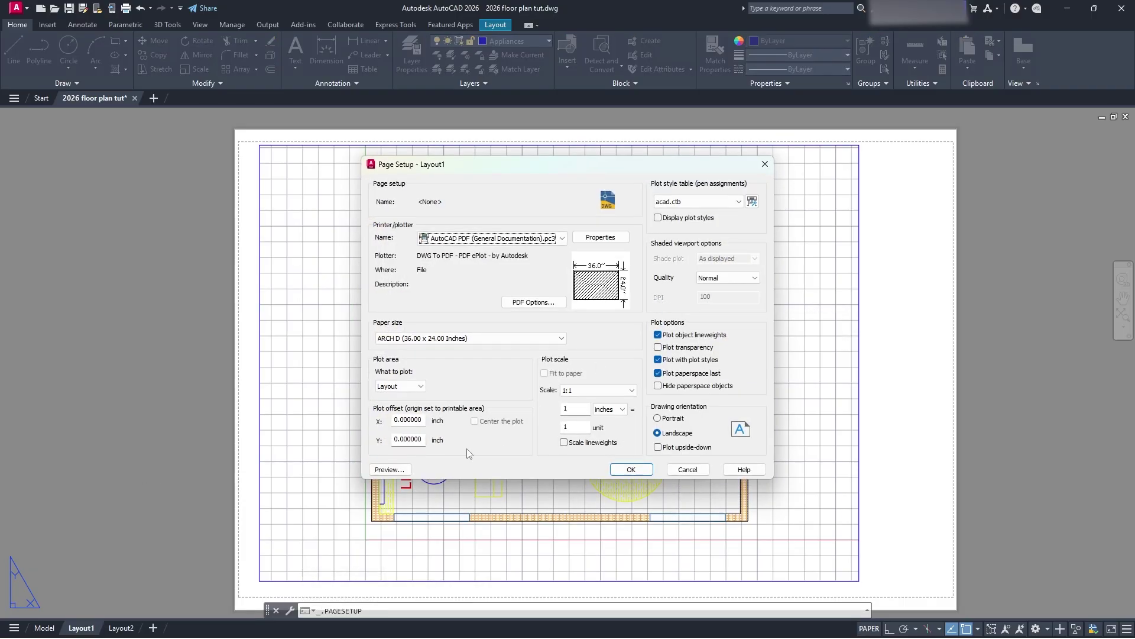
pyautogui.click(390, 469)
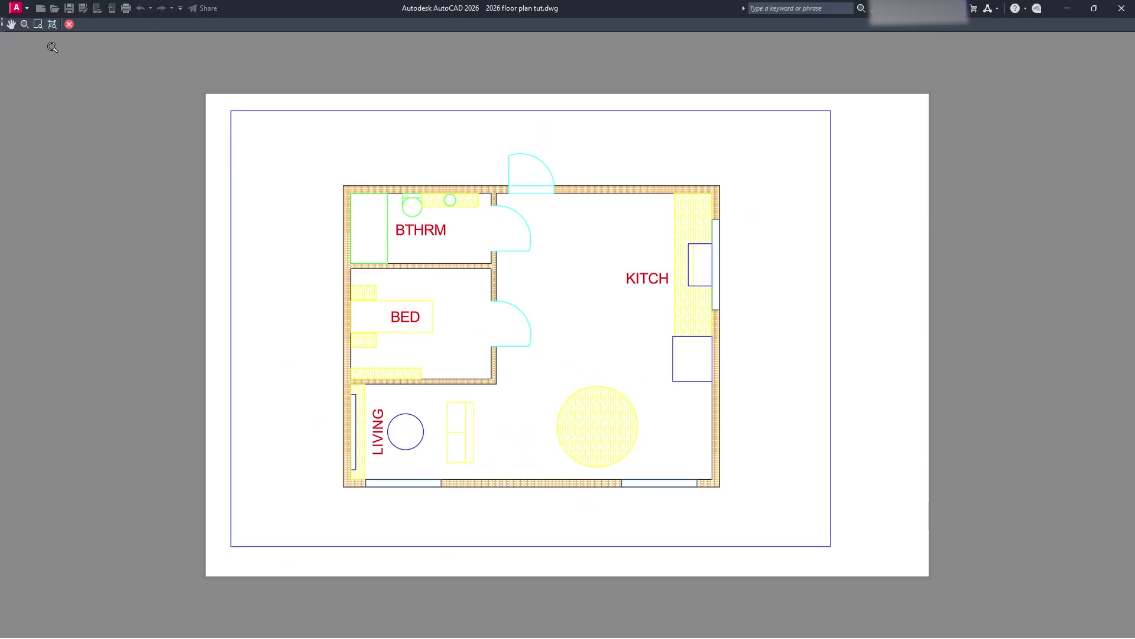
pyautogui.click(69, 24)
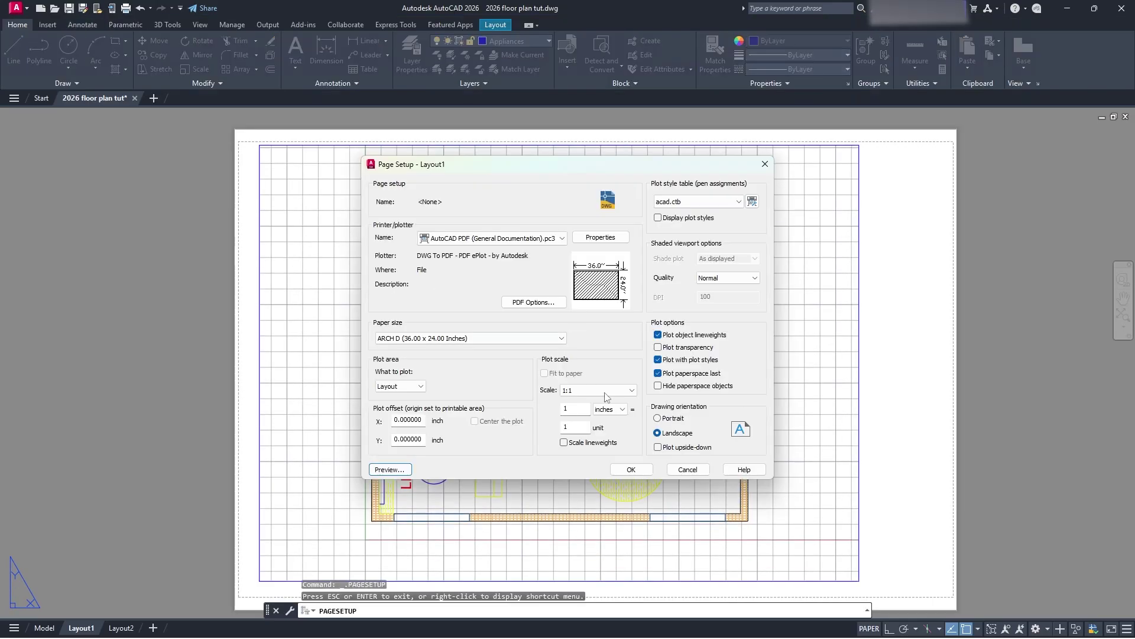
pyautogui.click(631, 470)
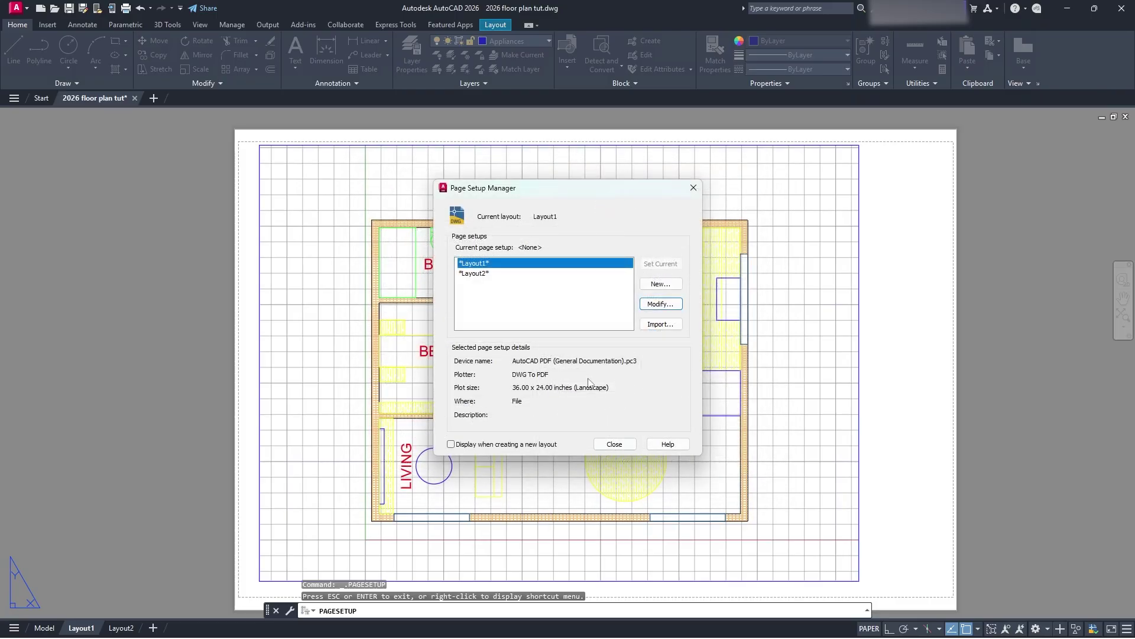
pyautogui.click(693, 188)
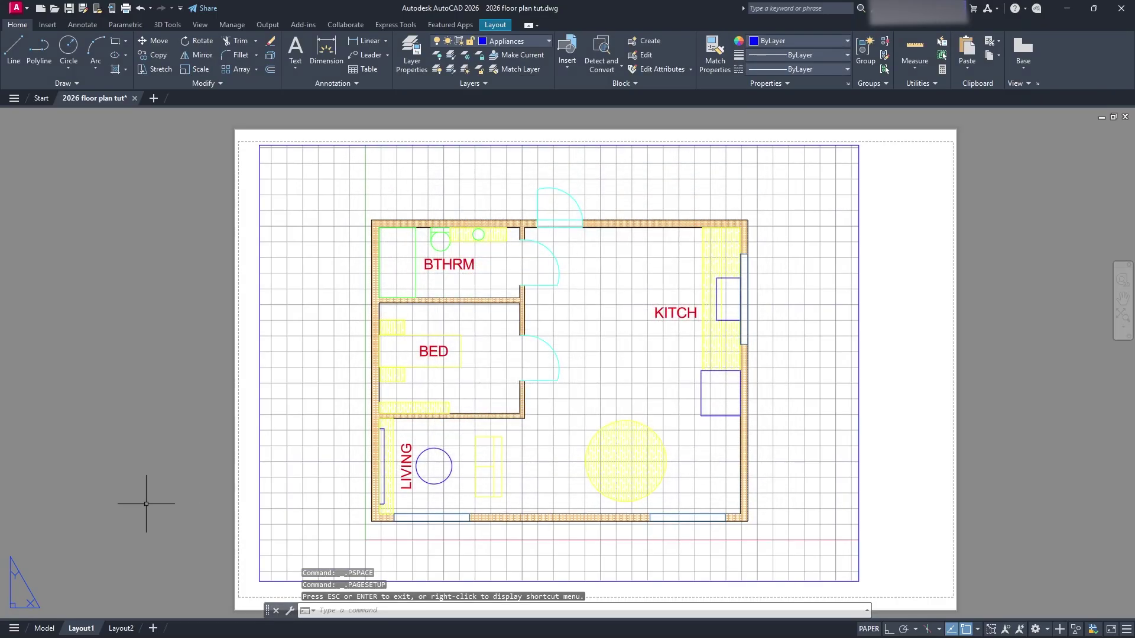
pyautogui.rightClick(82, 627)
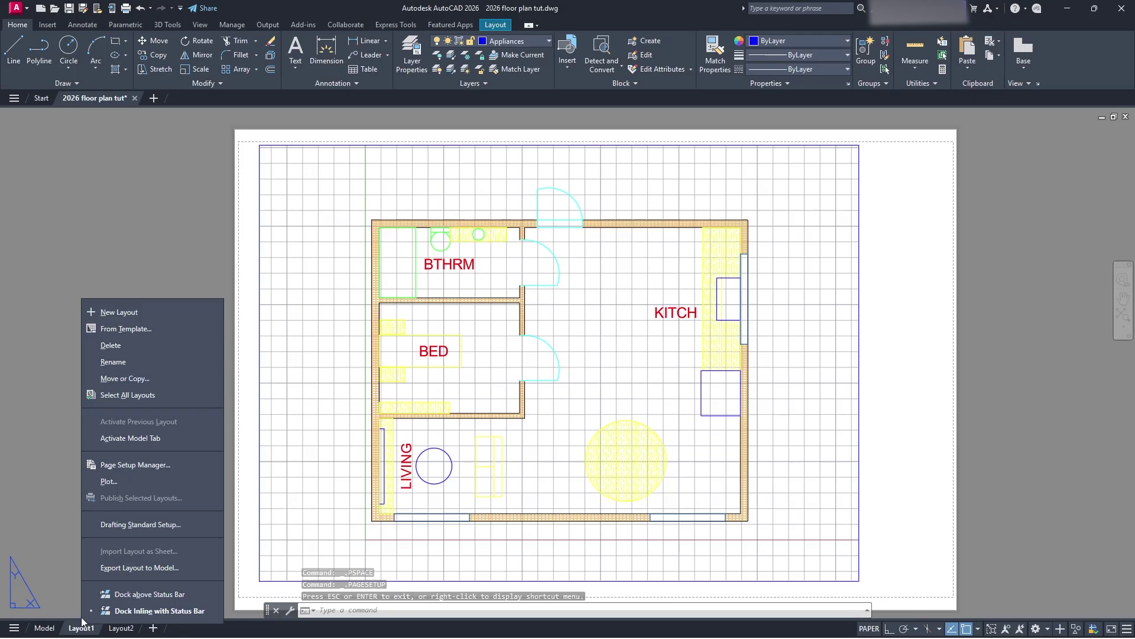
pyautogui.click(133, 481)
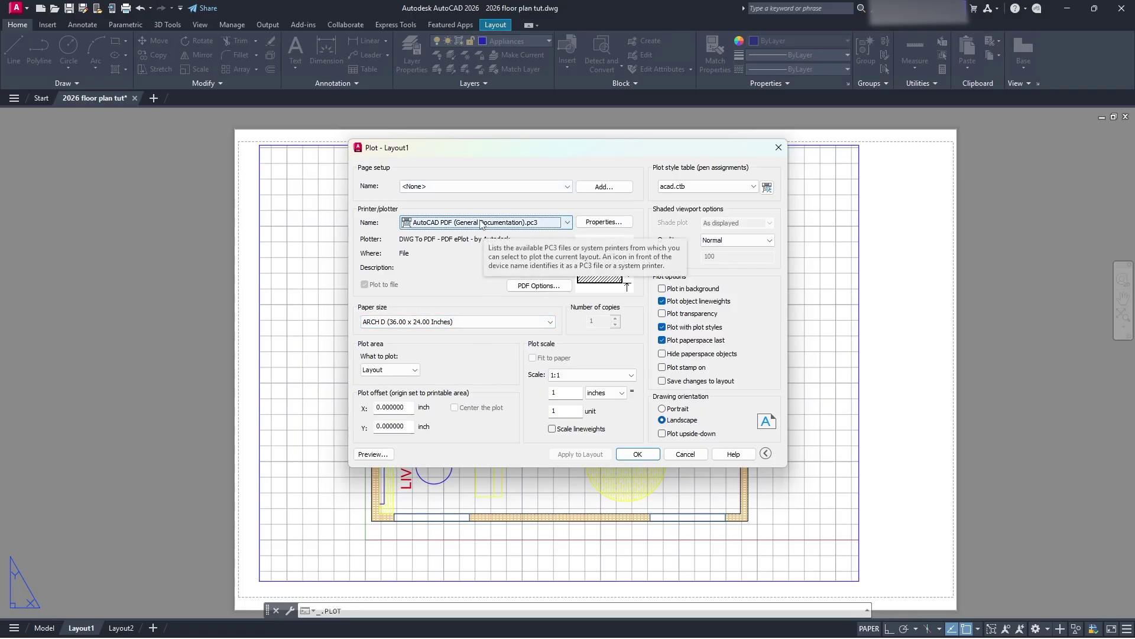
pyautogui.click(469, 188)
pyautogui.click(482, 222)
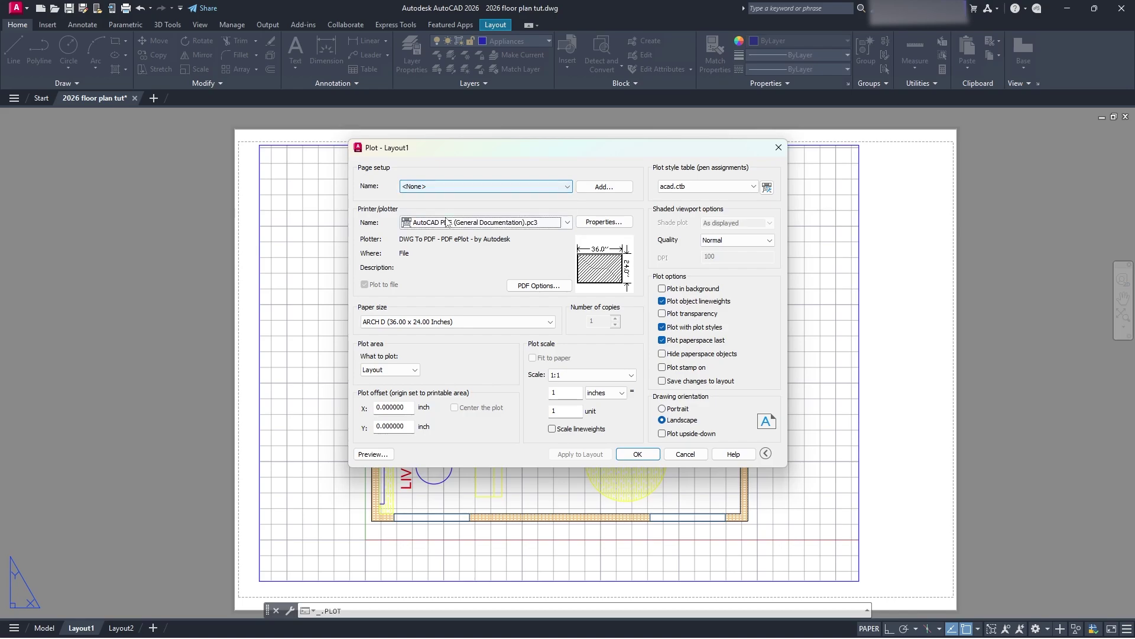
pyautogui.click(481, 222)
pyautogui.click(349, 359)
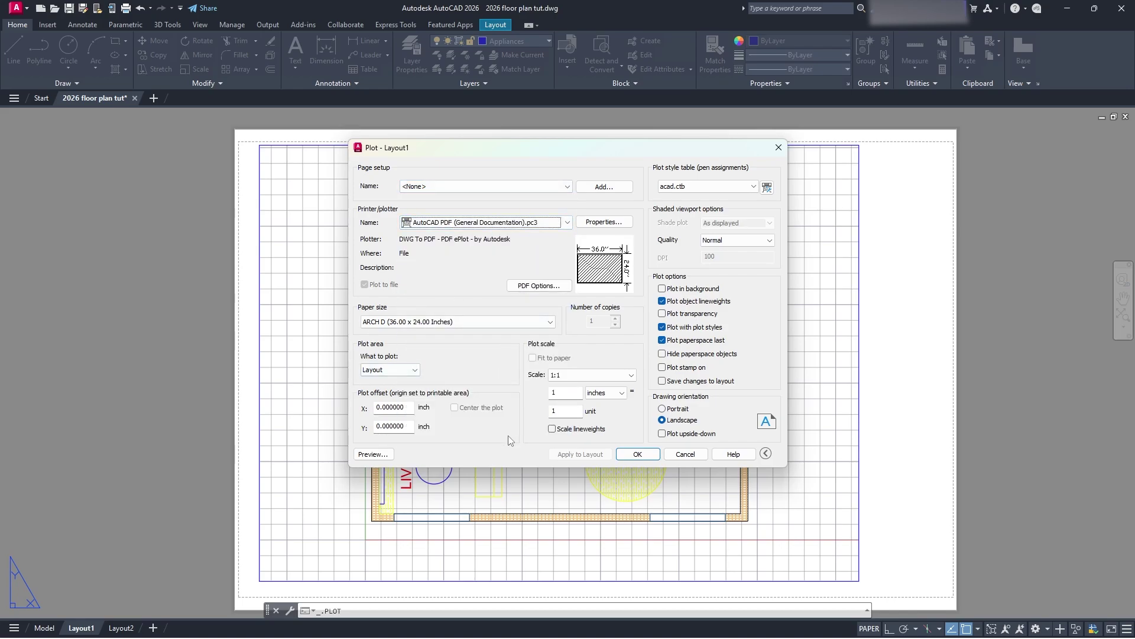
pyautogui.click(637, 453)
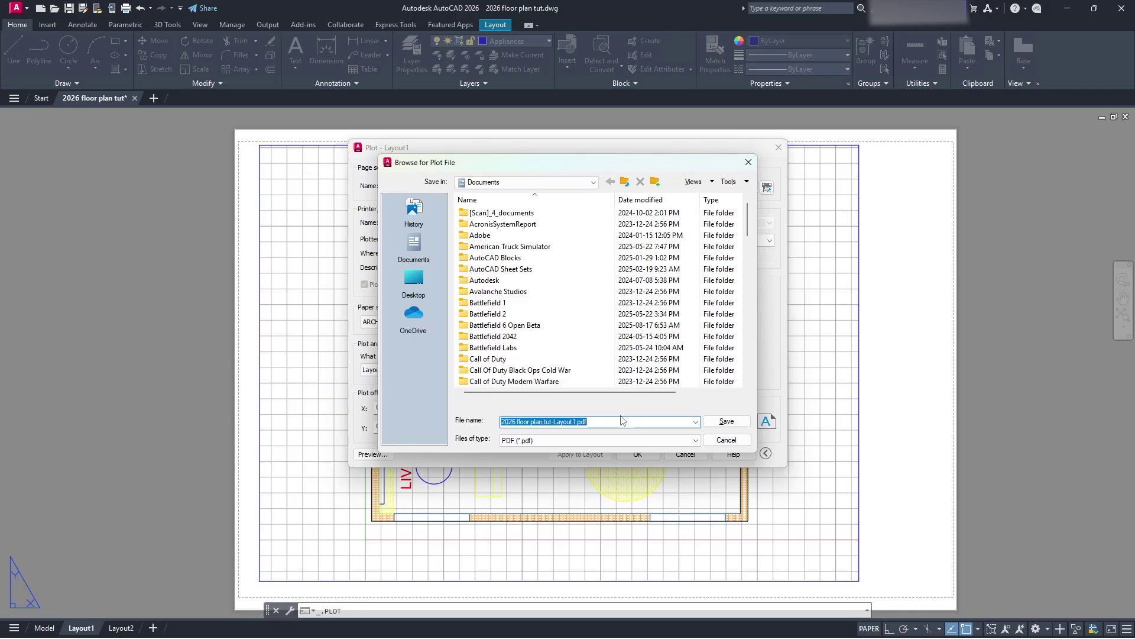
pyautogui.click(749, 162)
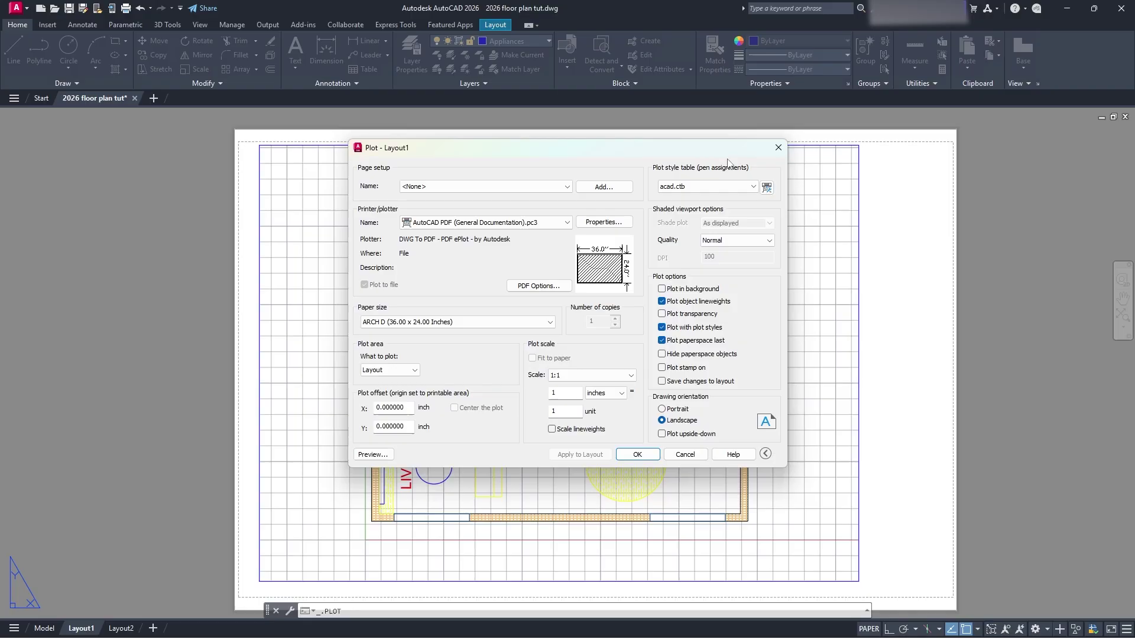
pyautogui.click(778, 147)
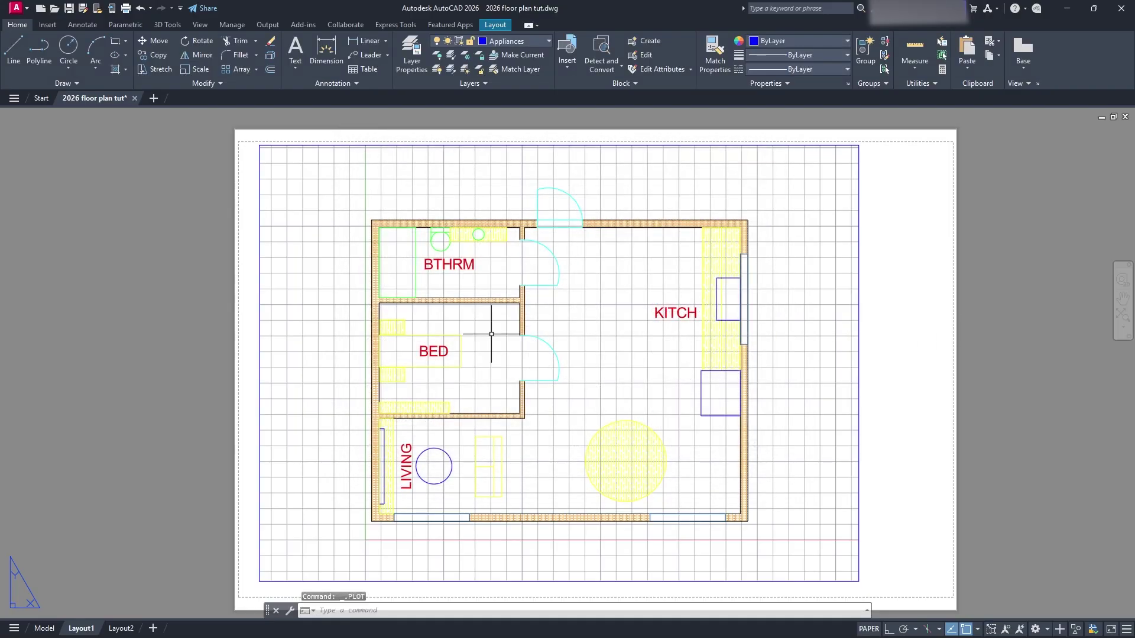
# Switch to the Model tab and clear a half-typed command
pyautogui.click(45, 628)
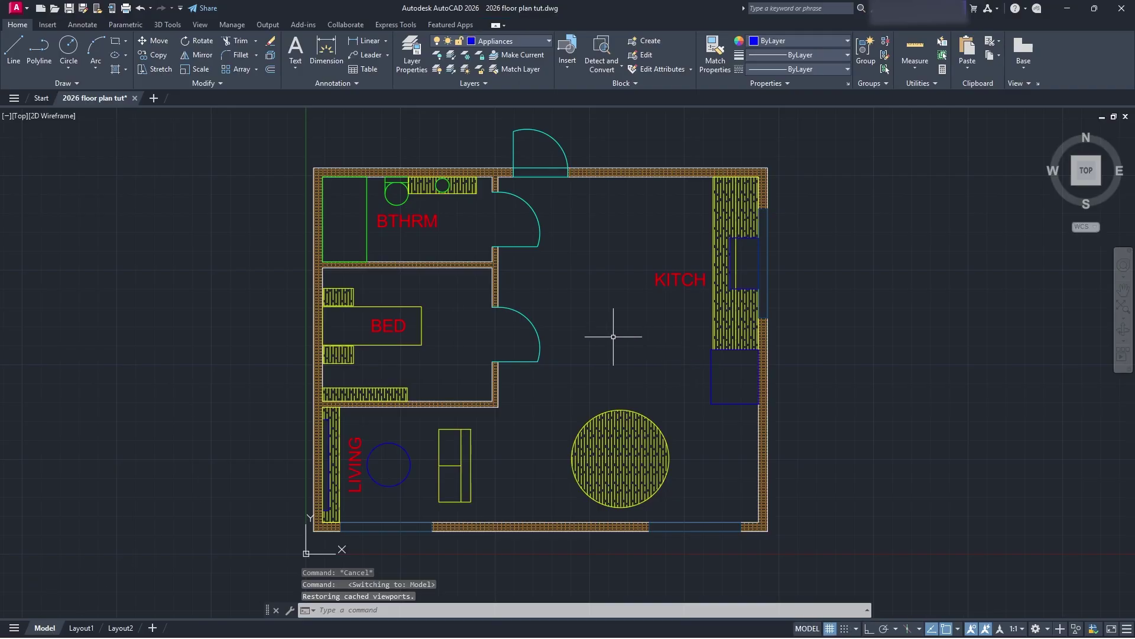
pyautogui.write('publis')
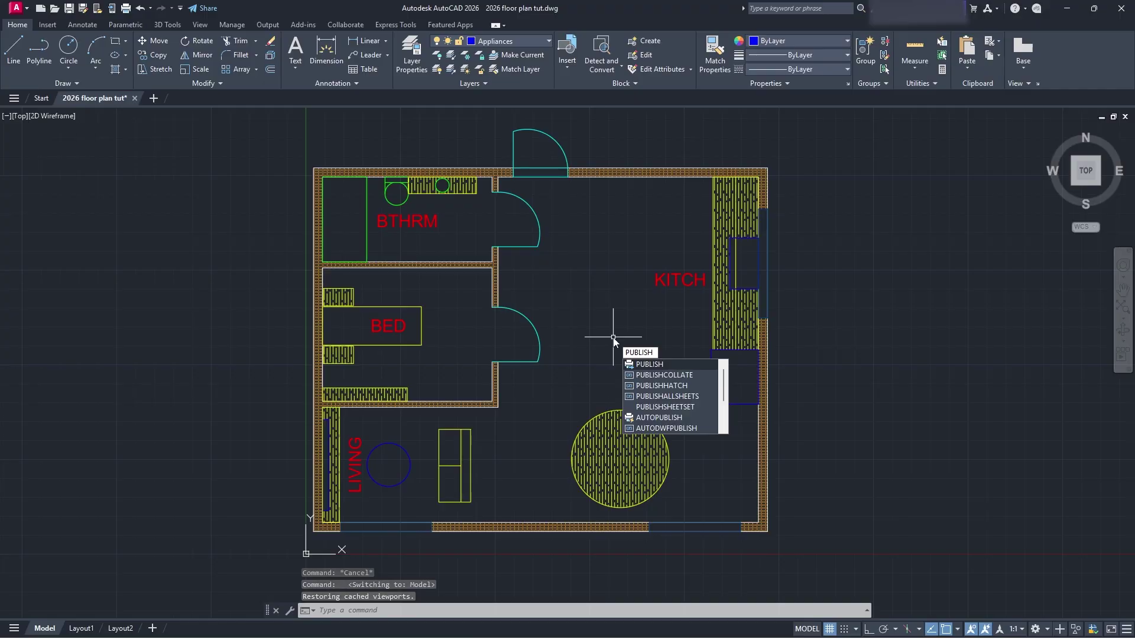
pyautogui.press('BackSpace')
pyautogui.press('BackSpace')
pyautogui.press('BackSpace')
pyautogui.press('BackSpace')
pyautogui.press('BackSpace')
pyautogui.press('BackSpace')
pyautogui.press('BackSpace')
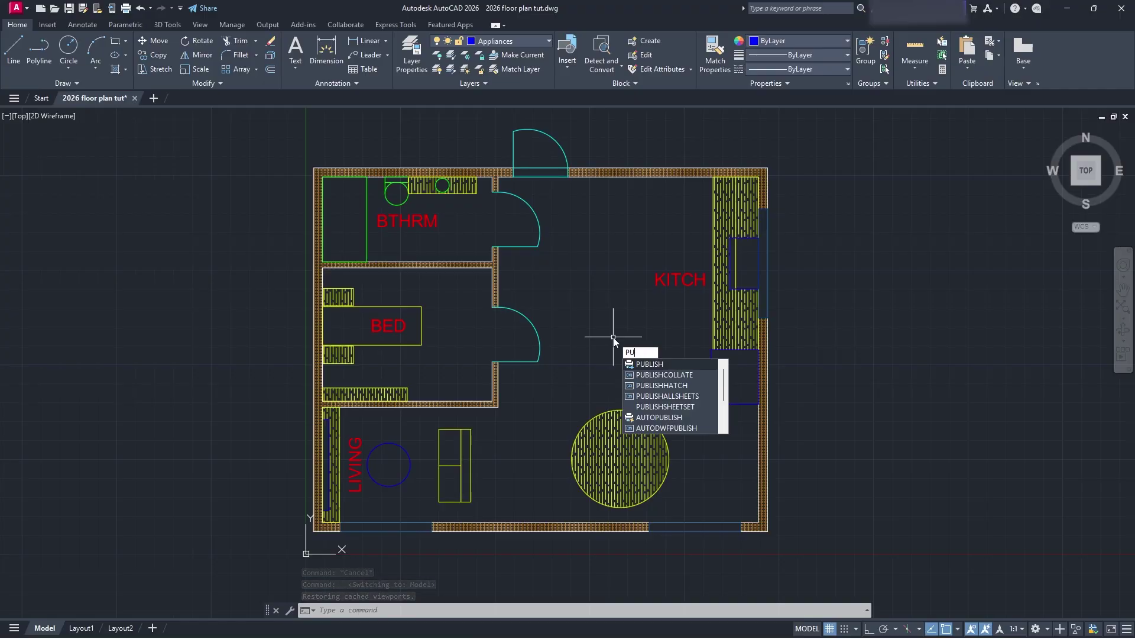
pyautogui.click(380, 608)
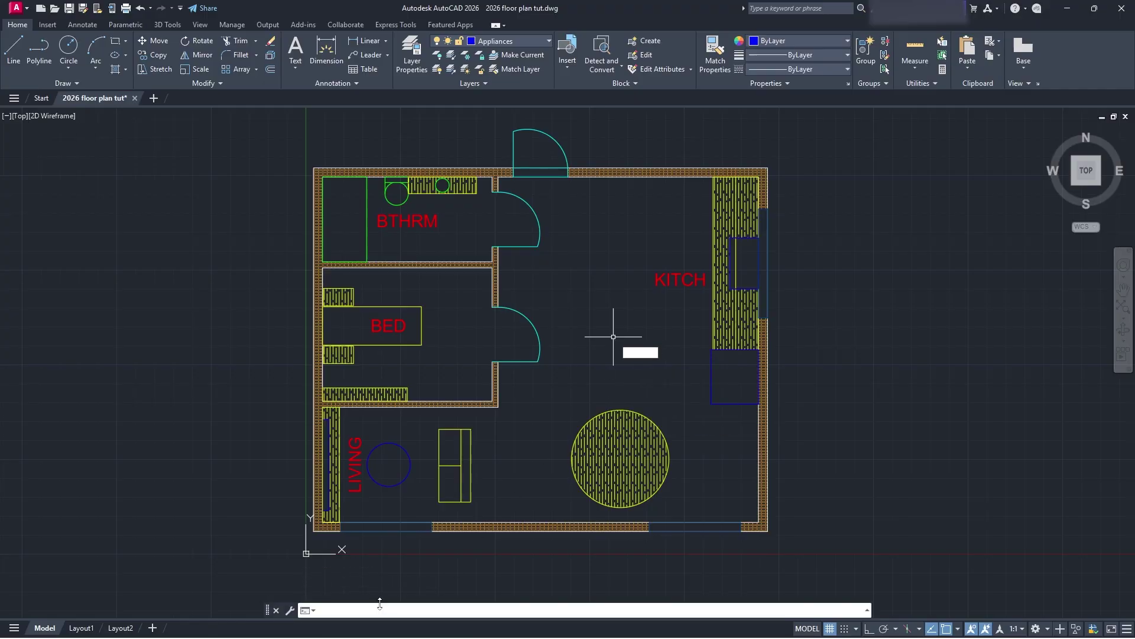
# Set DYNMODE to 3 to keep dynamic input fully on, then start the PUBLISH command
pyautogui.write('dynmode')
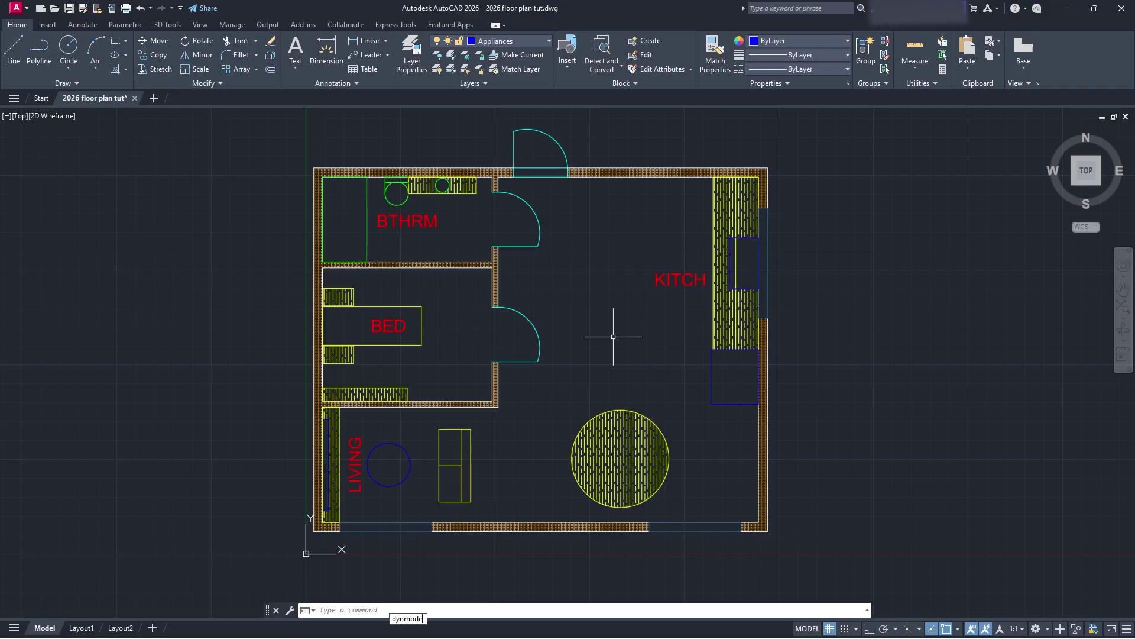
pyautogui.press('Return')
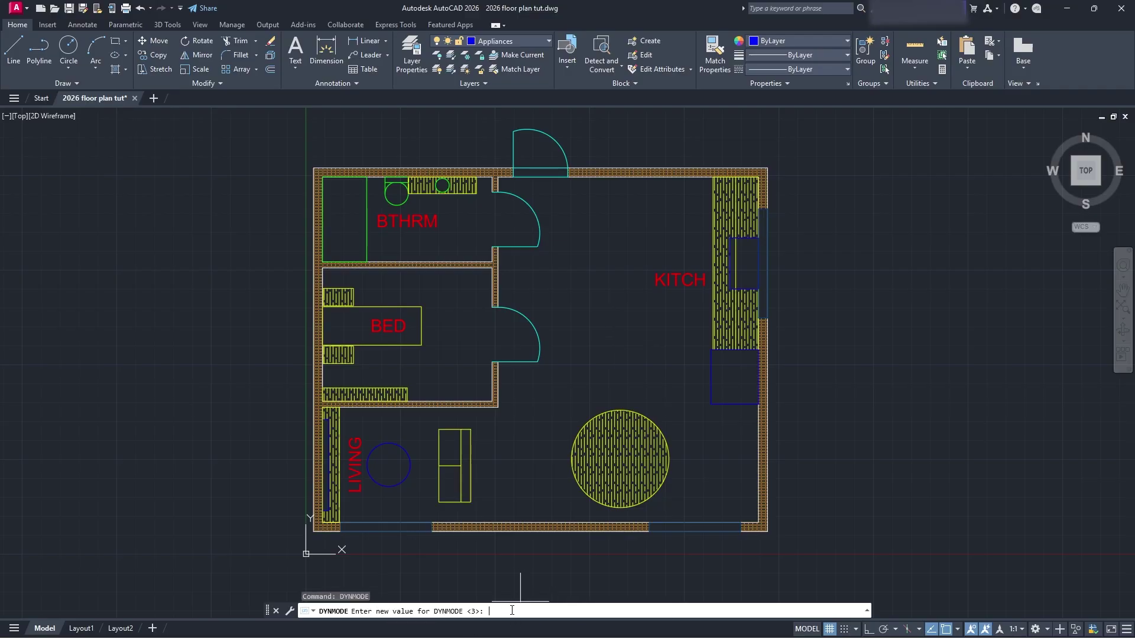
pyautogui.write('3')
pyautogui.press('Return')
pyautogui.press('Escape')
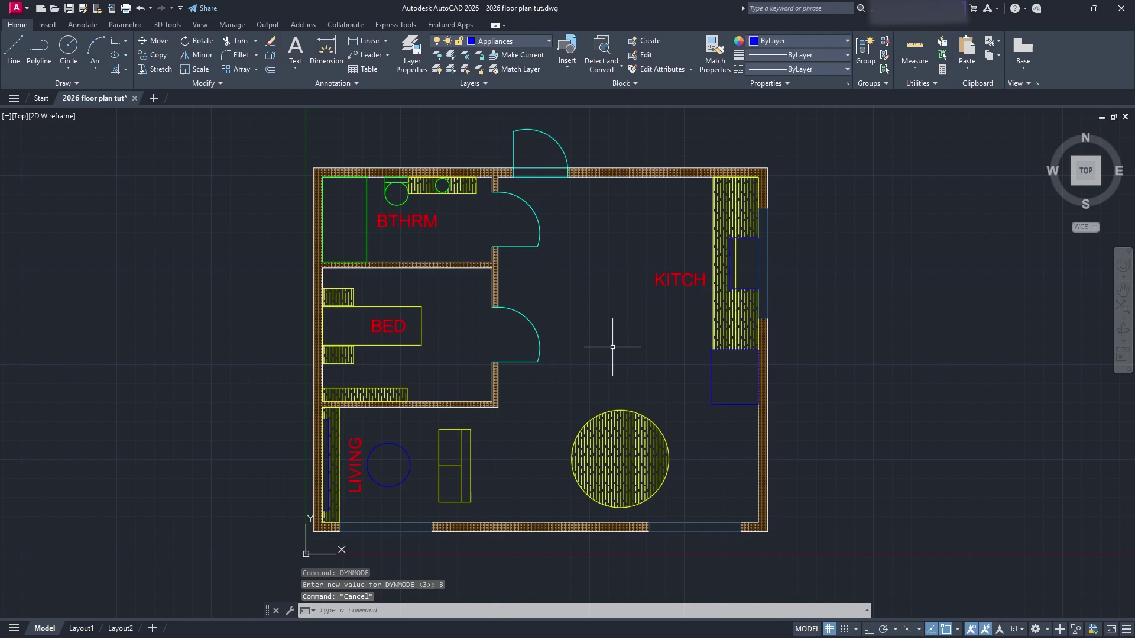
pyautogui.write('pub')
pyautogui.press('Return')
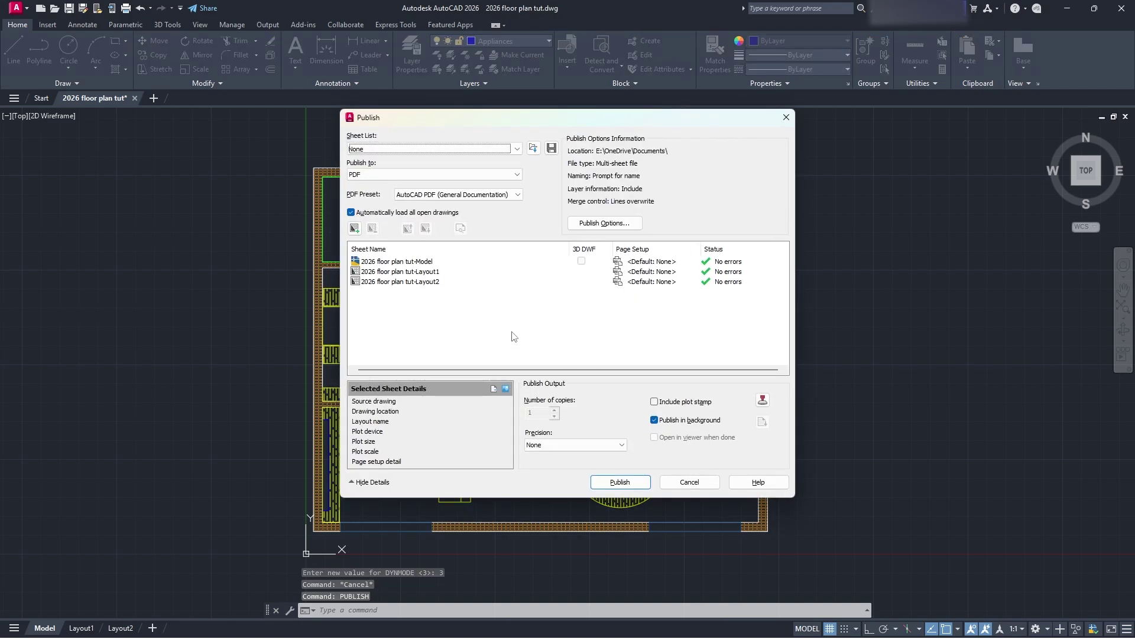
pyautogui.click(447, 149)
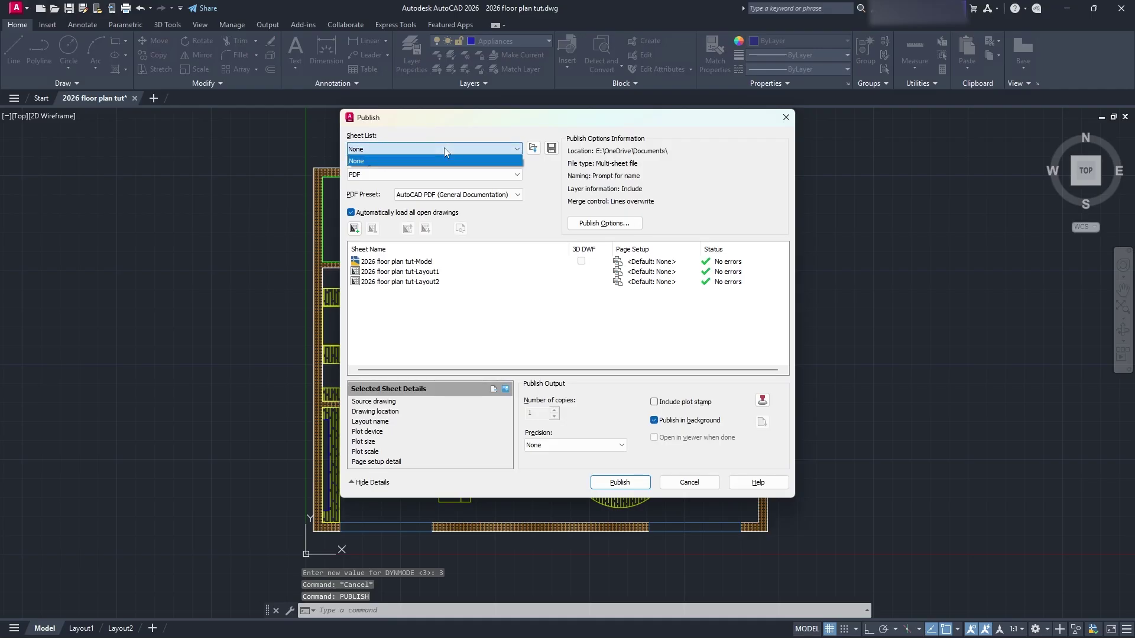
pyautogui.click(447, 155)
pyautogui.click(447, 174)
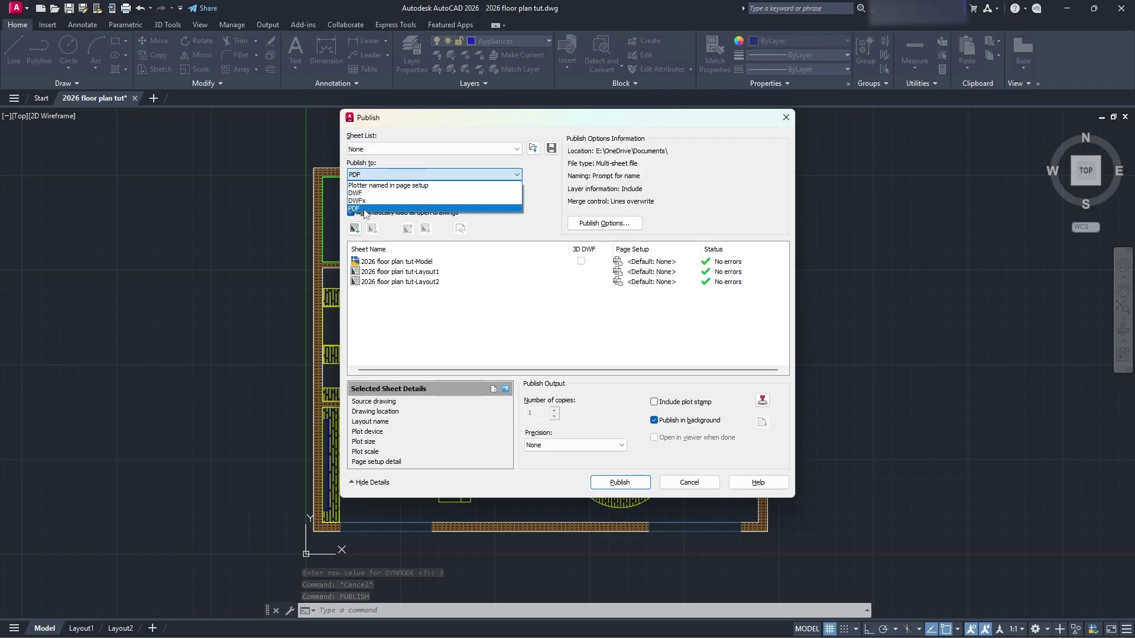
pyautogui.click(423, 214)
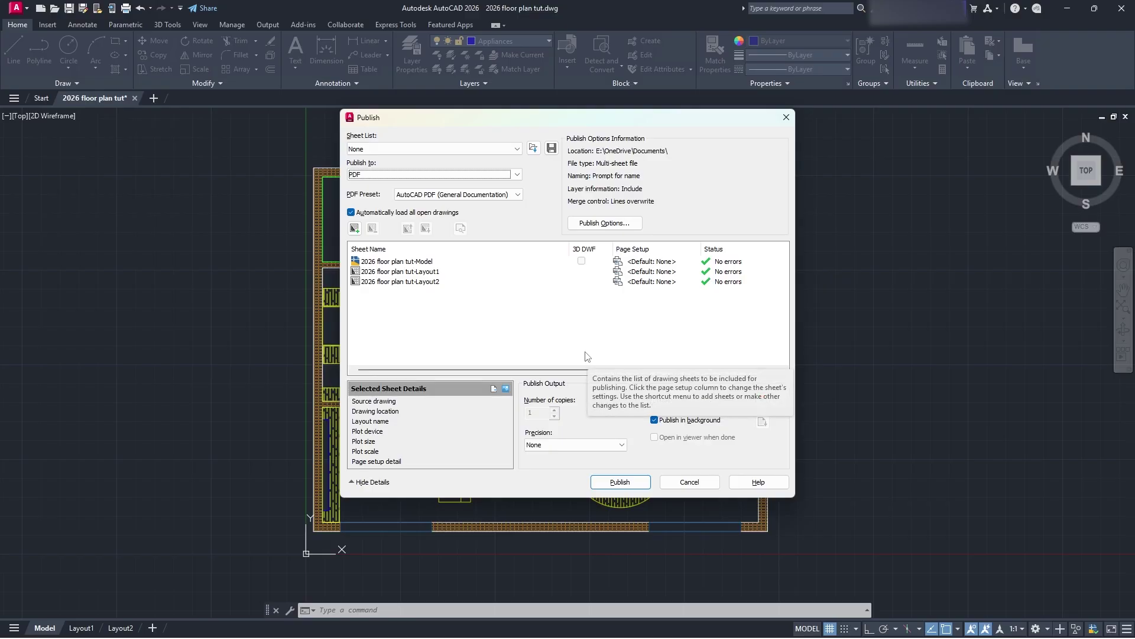
pyautogui.click(432, 272)
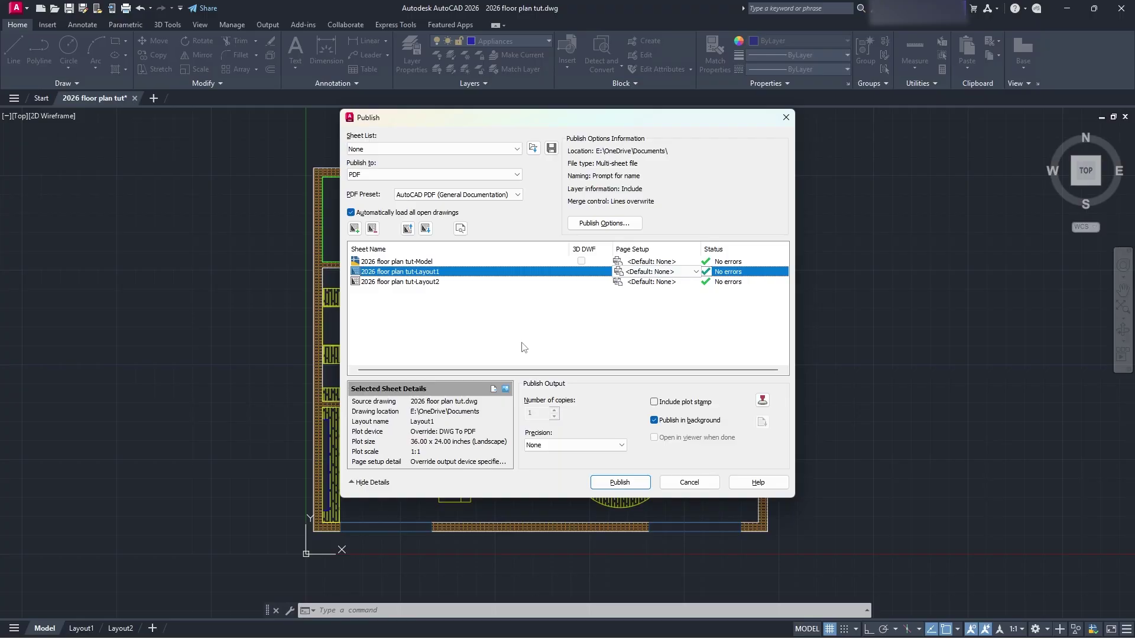
pyautogui.click(620, 482)
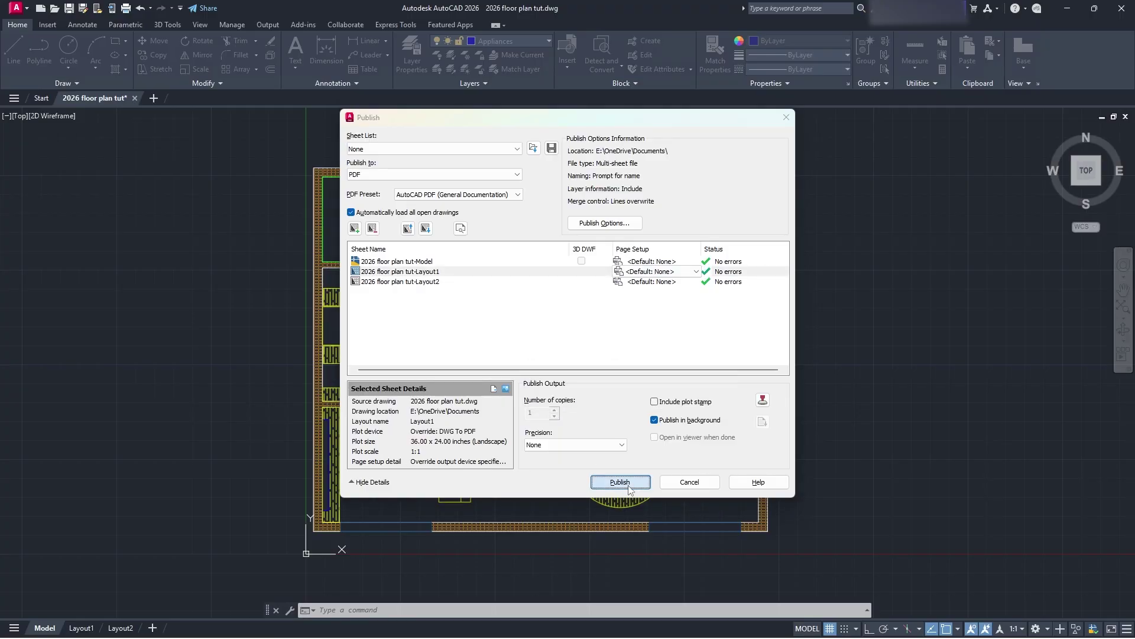
pyautogui.click(799, 176)
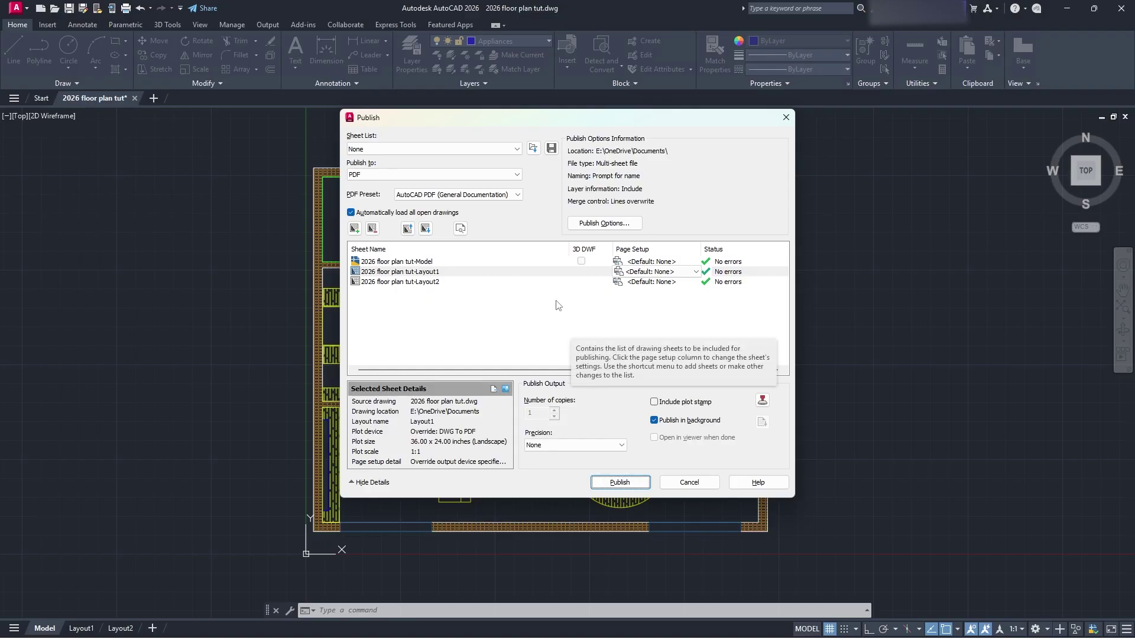
pyautogui.click(423, 281)
pyautogui.click(426, 274)
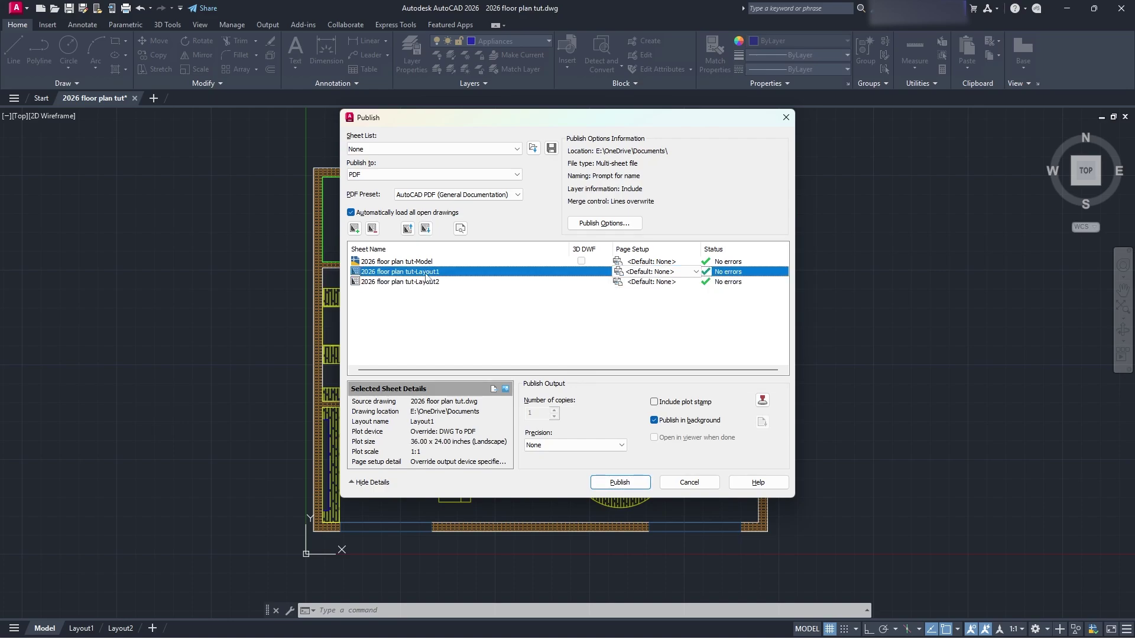
pyautogui.click(440, 284)
pyautogui.click(449, 286)
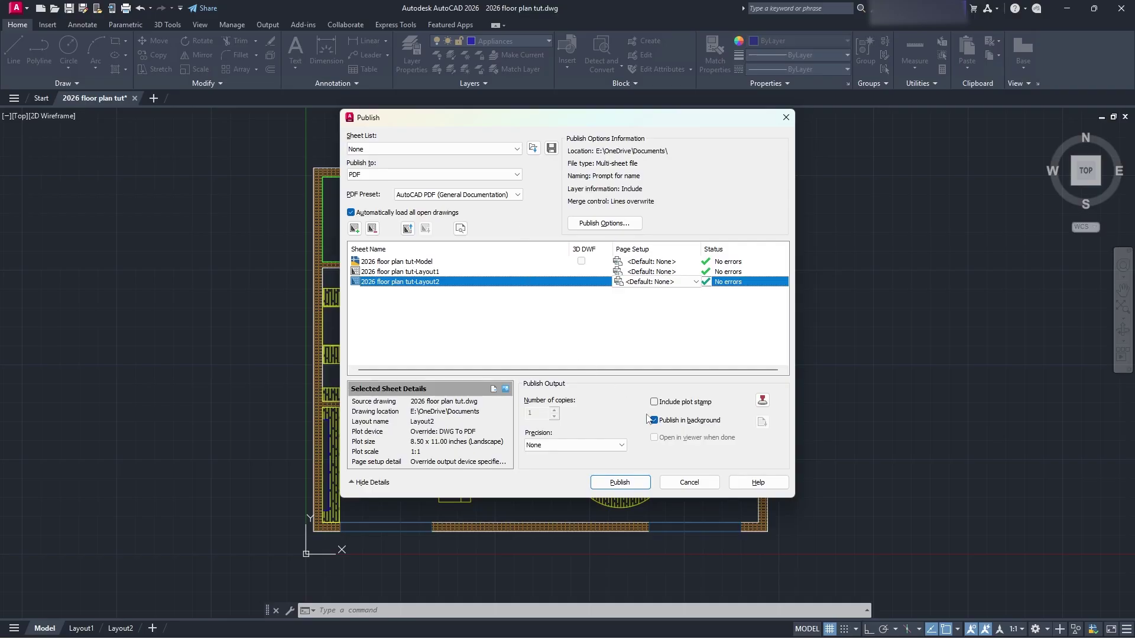
pyautogui.click(689, 481)
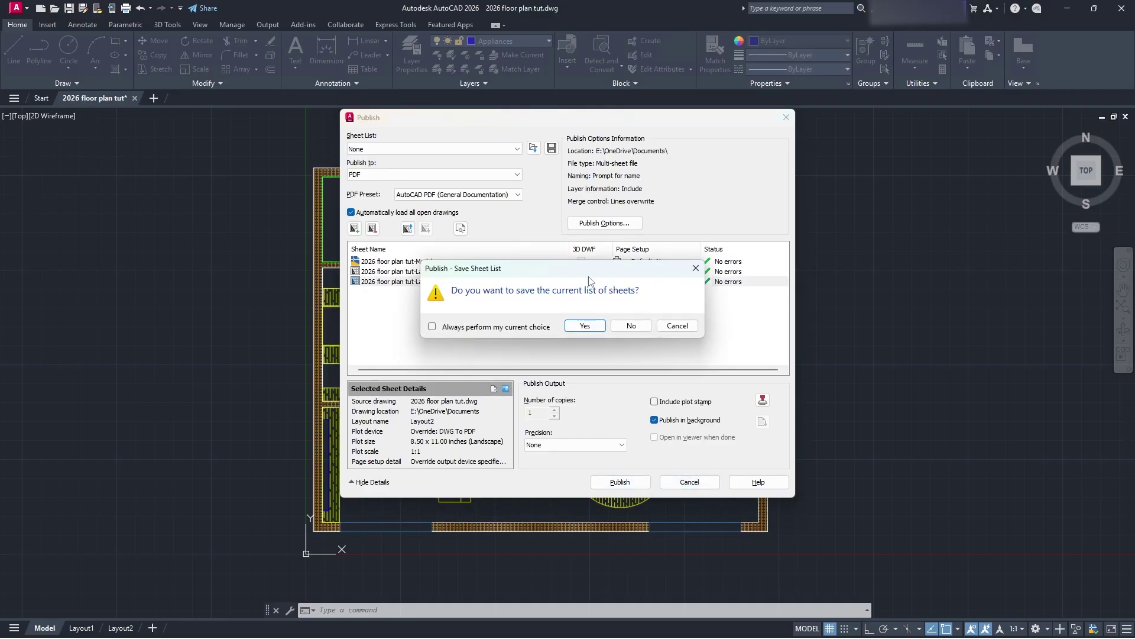
pyautogui.click(631, 326)
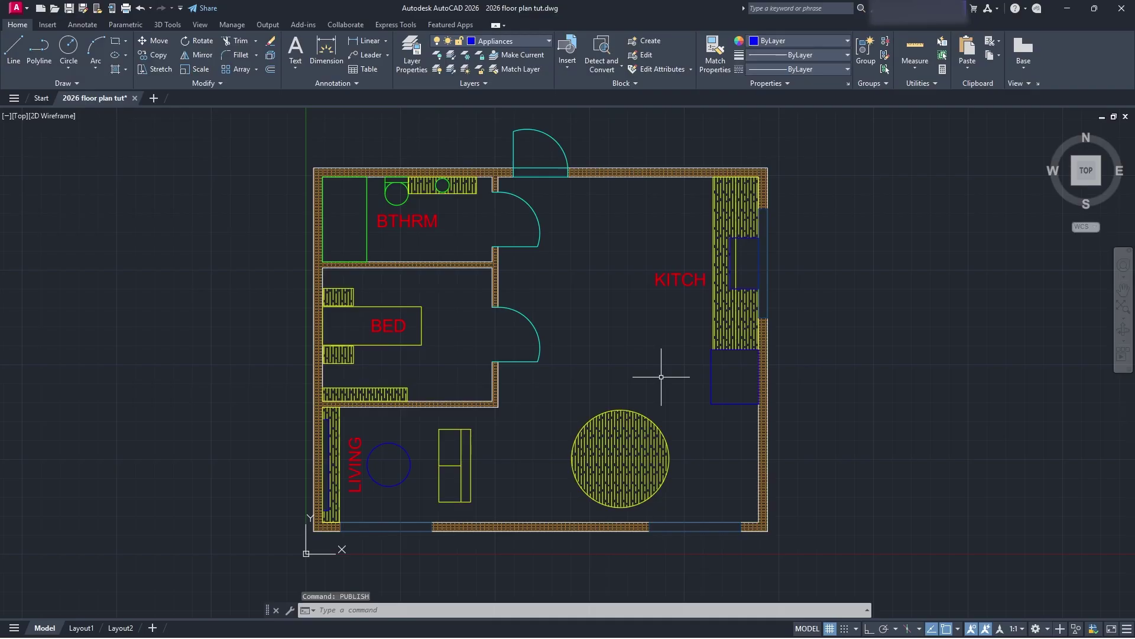